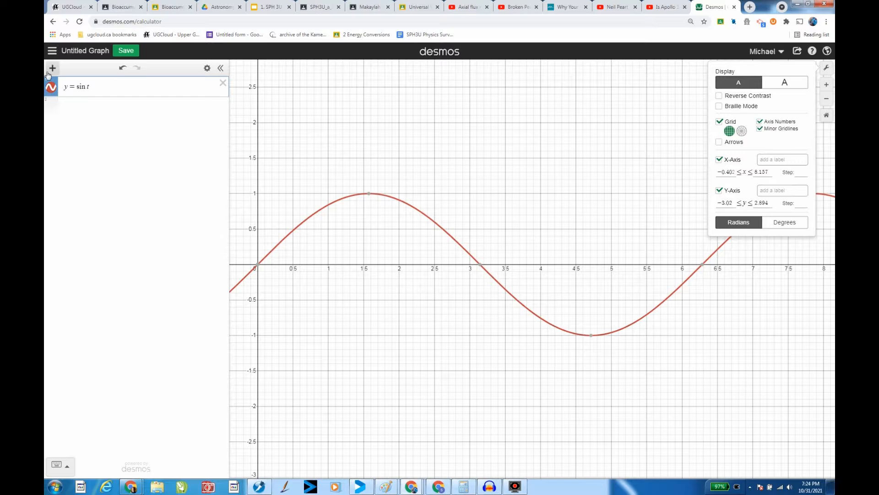
# Change the equation to y = sin 2πt by inserting 2π before the t.
pyautogui.click(104, 87)
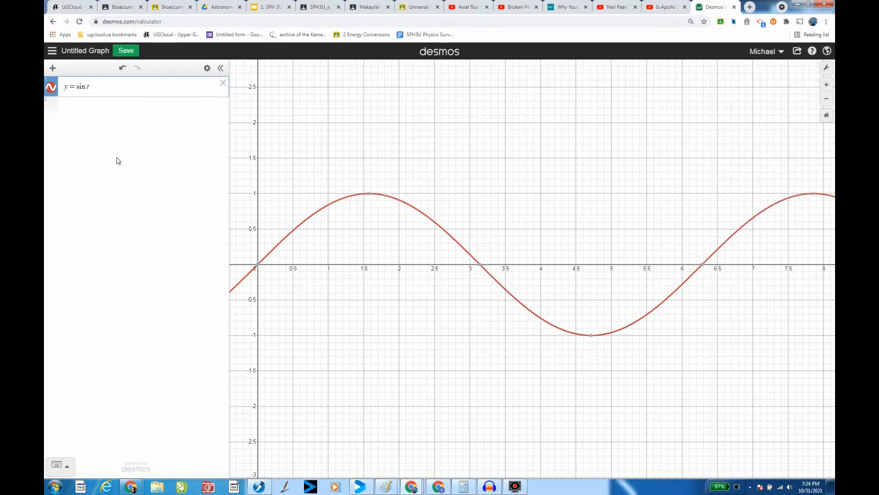
pyautogui.press('Left')
pyautogui.write('2pi')
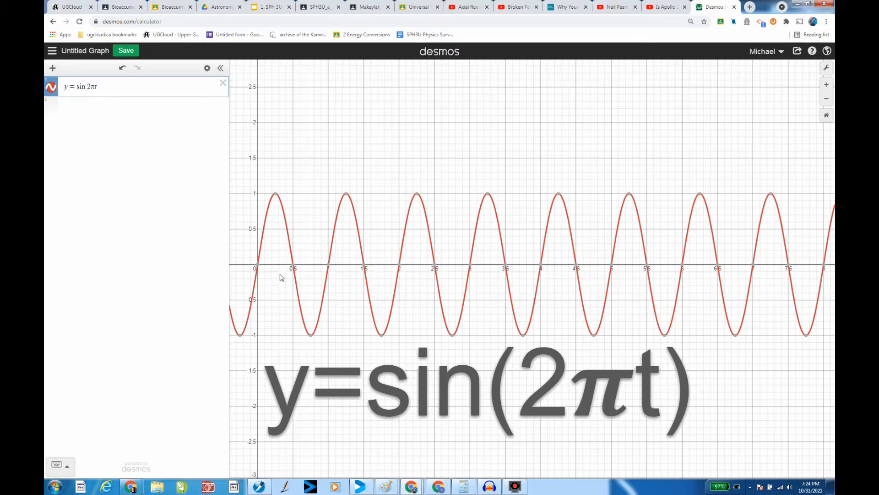
pyautogui.moveTo(276, 267); pyautogui.dragTo(376, 274)
pyautogui.scroll(4, 366, 272)
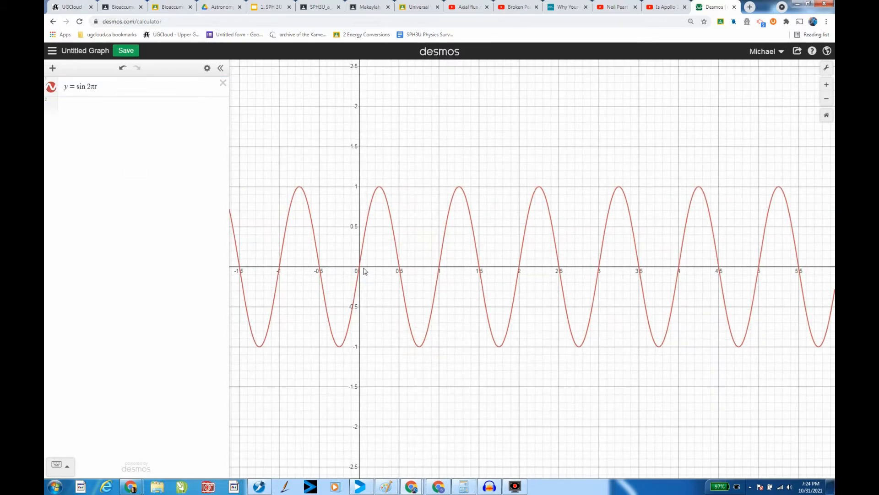
pyautogui.scroll(4, 366, 272)
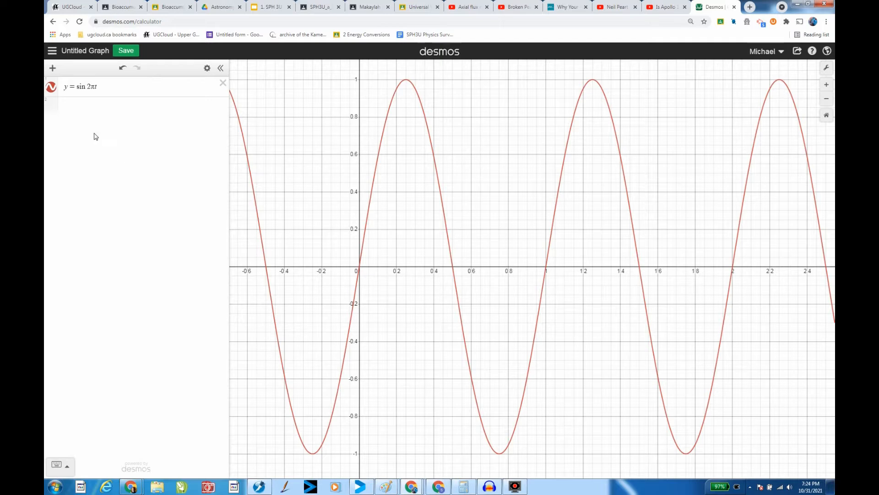
pyautogui.click(107, 87)
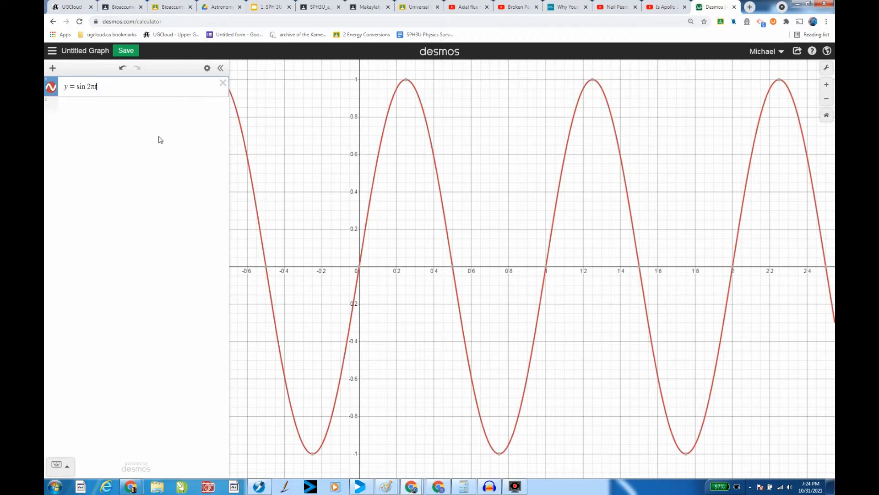
pyautogui.write('_10')
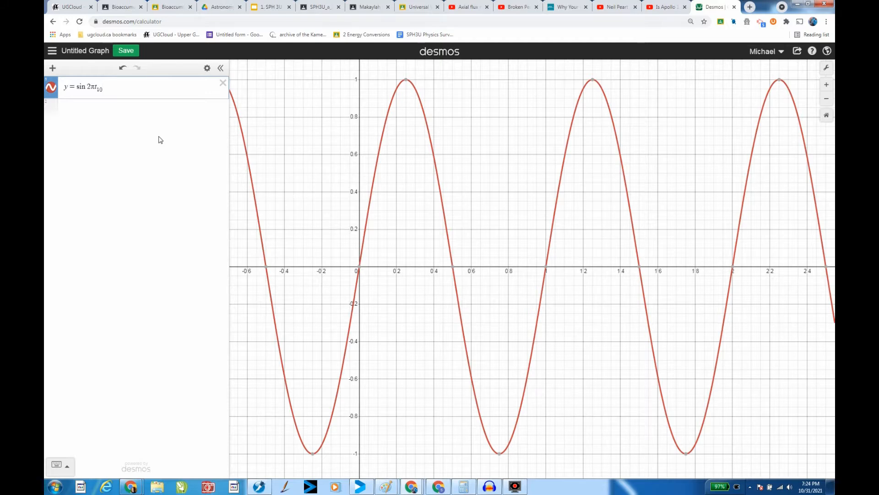
pyautogui.press('BackSpace')
pyautogui.press('BackSpace')
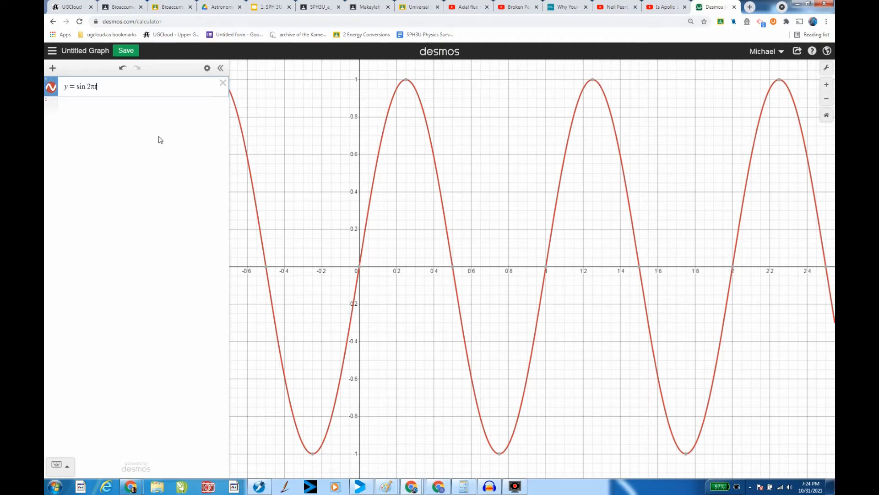
pyautogui.write('_10')
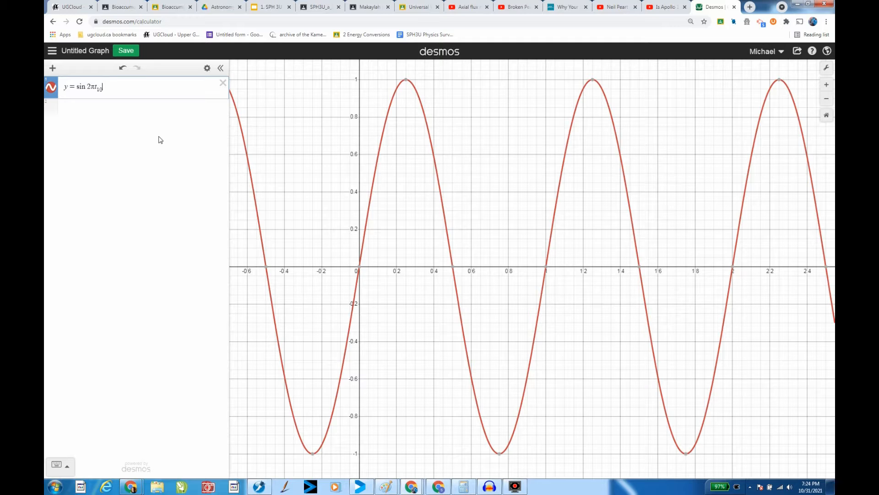
pyautogui.press('BackSpace')
pyautogui.press('BackSpace')
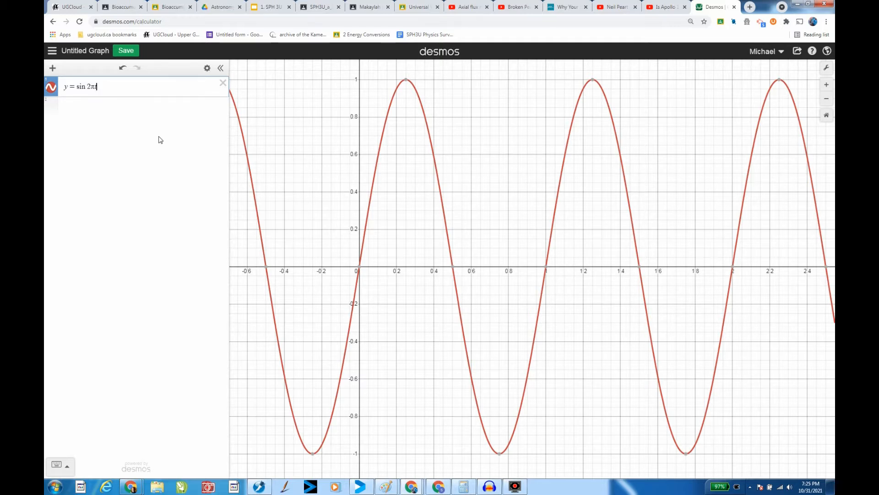
# Multiply the sine's argument by 10 so the equation reads y = sin 2πt · 10.
pyautogui.write('*')
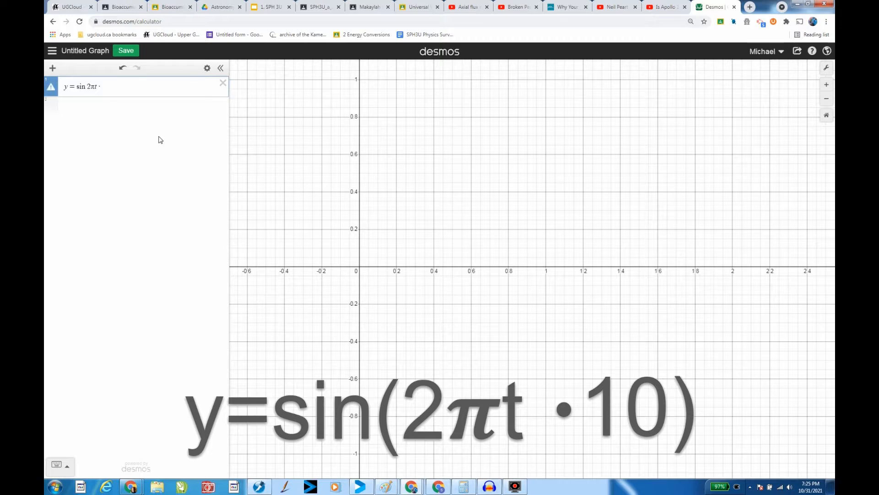
pyautogui.write('10')
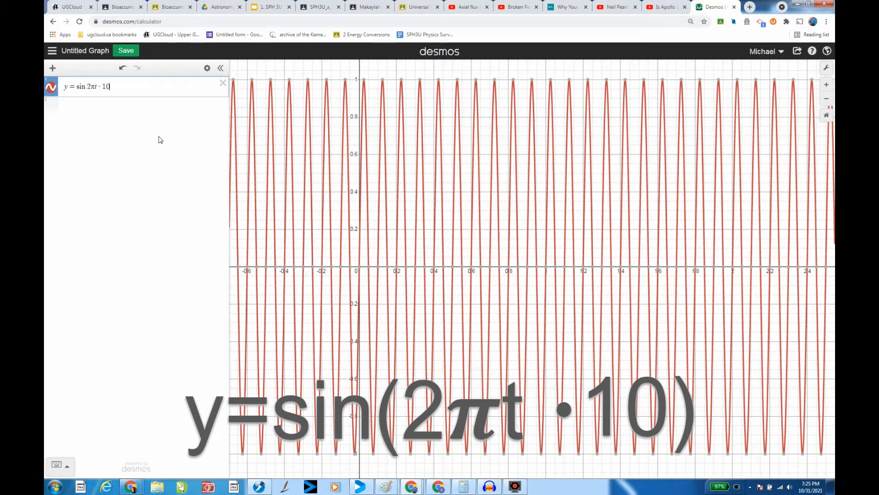
pyautogui.scroll(-1, 387, 122)
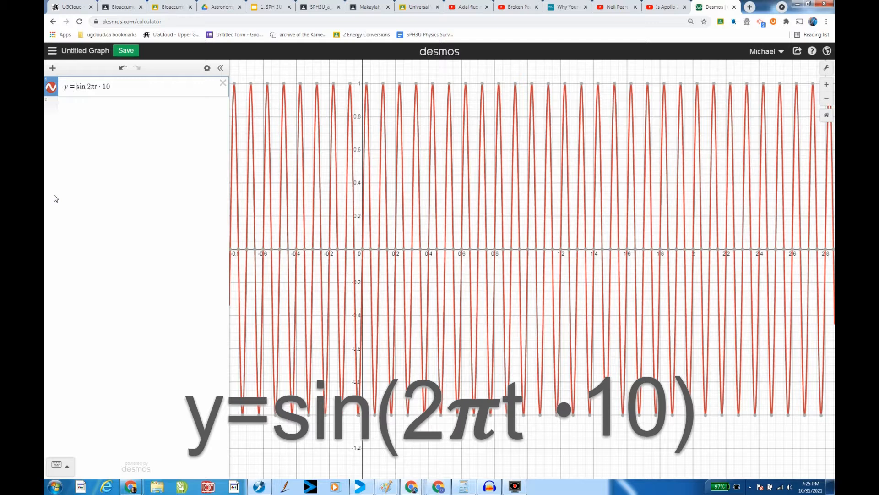
# Give the sine function an amplitude of 0.1 by inserting that factor in front of it.
pyautogui.write('0.1')
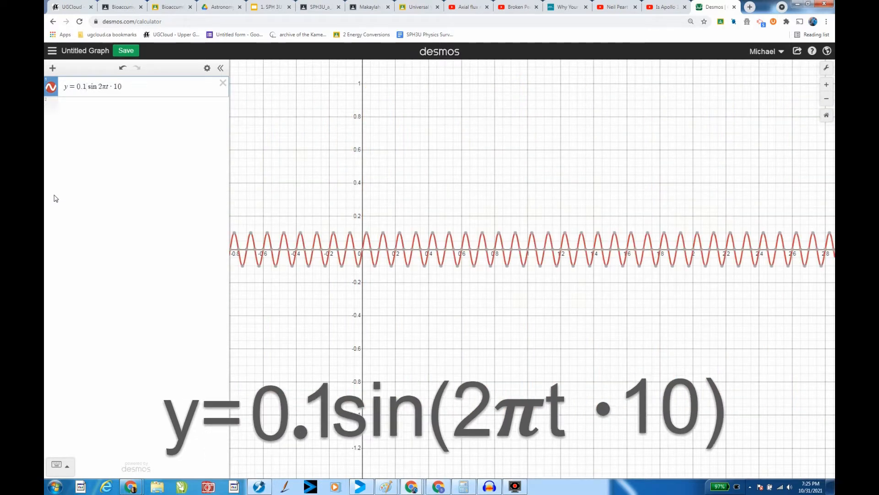
pyautogui.click(428, 252)
pyautogui.scroll(2, 429, 252)
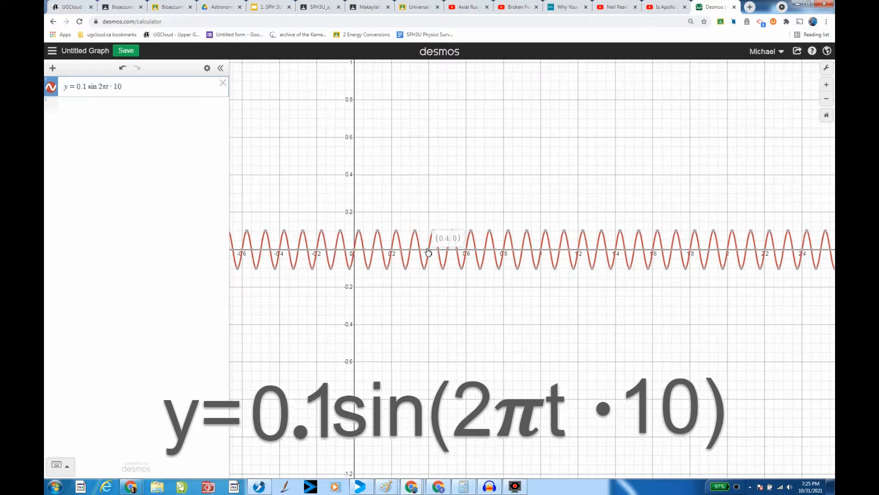
pyautogui.scroll(3, 429, 252)
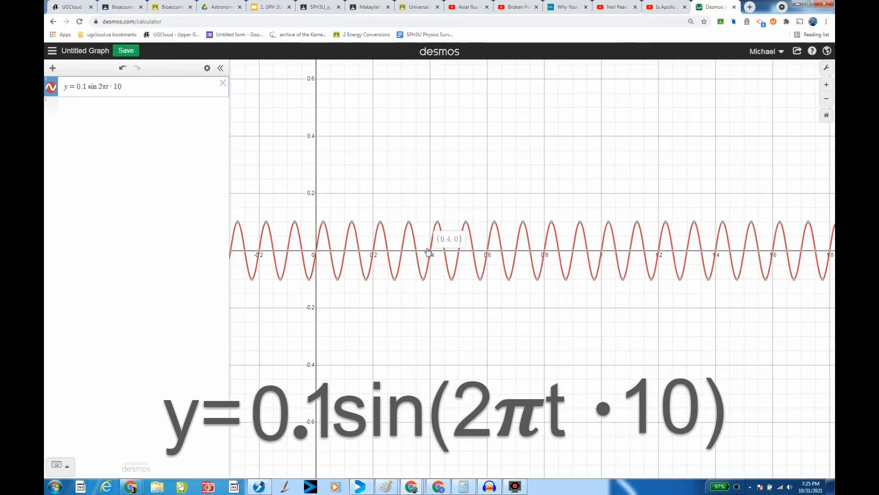
pyautogui.scroll(1, 428, 251)
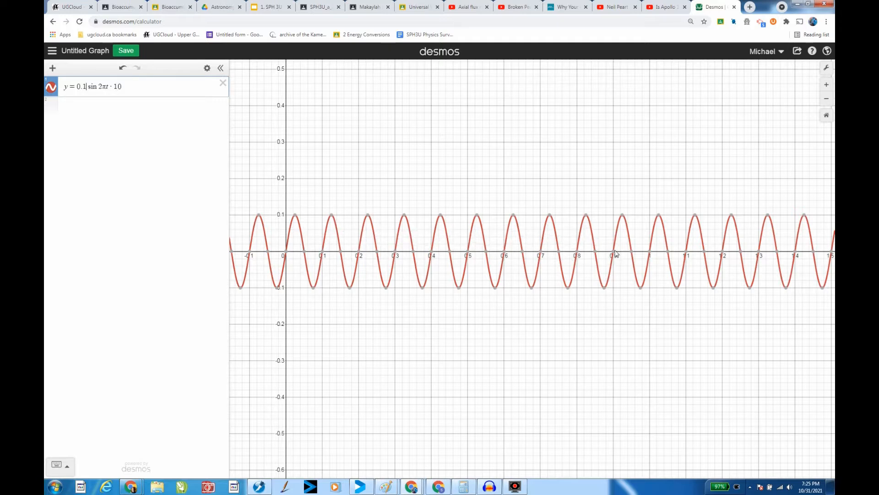
# Replace the factor 10 with the variable f and enclose the sine's argument in parentheses as (2πt · f).
pyautogui.click(651, 252)
pyautogui.click(124, 89)
pyautogui.press('BackSpace')
pyautogui.press('BackSpace')
pyautogui.write('f')
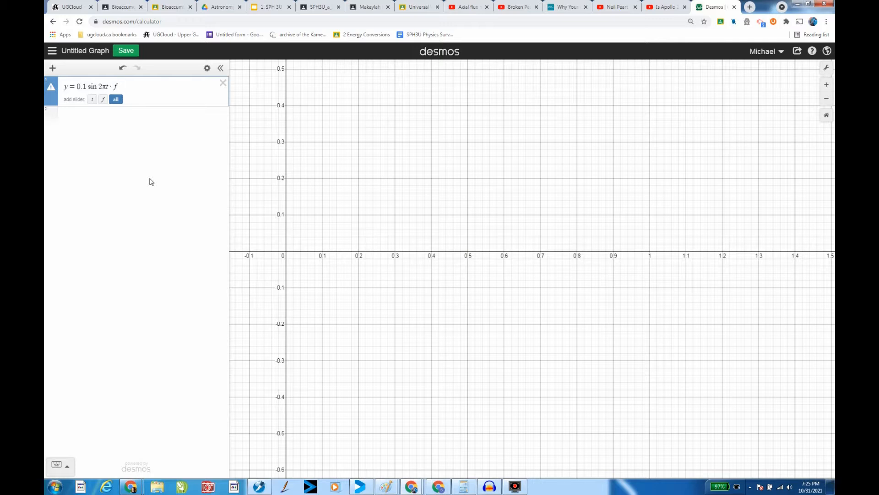
pyautogui.write(')')
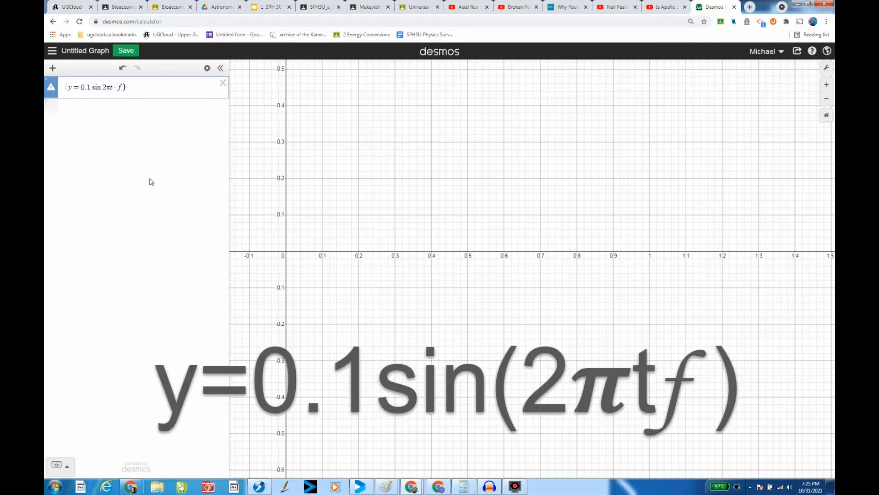
pyautogui.write('(')
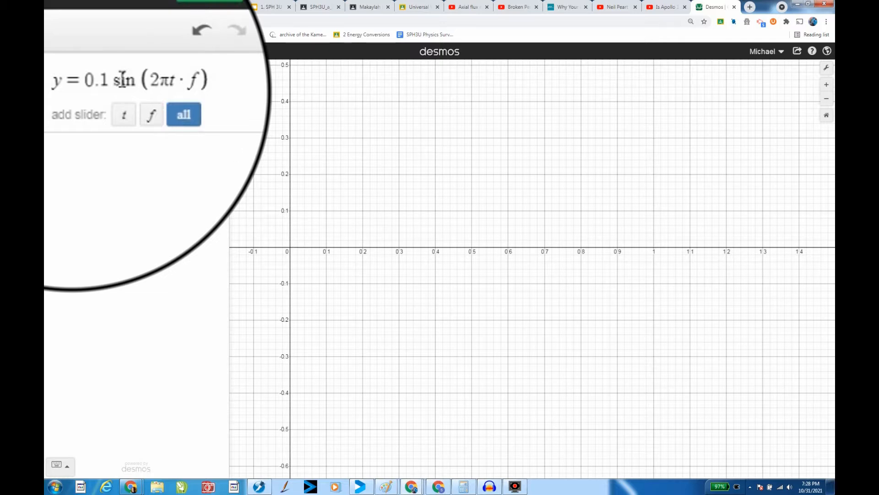
# Add a slider for f only and limit its range from 90 to 110.
pyautogui.moveTo(52, 87)
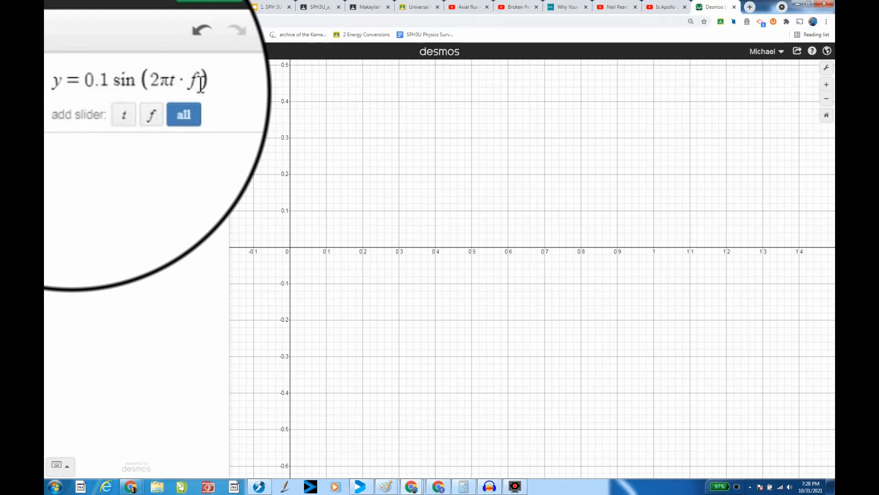
pyautogui.click(155, 117)
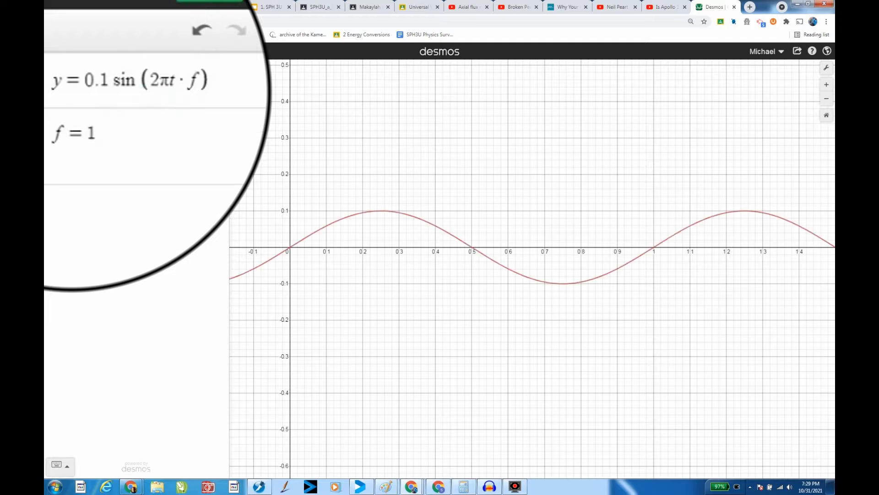
pyautogui.click(74, 167)
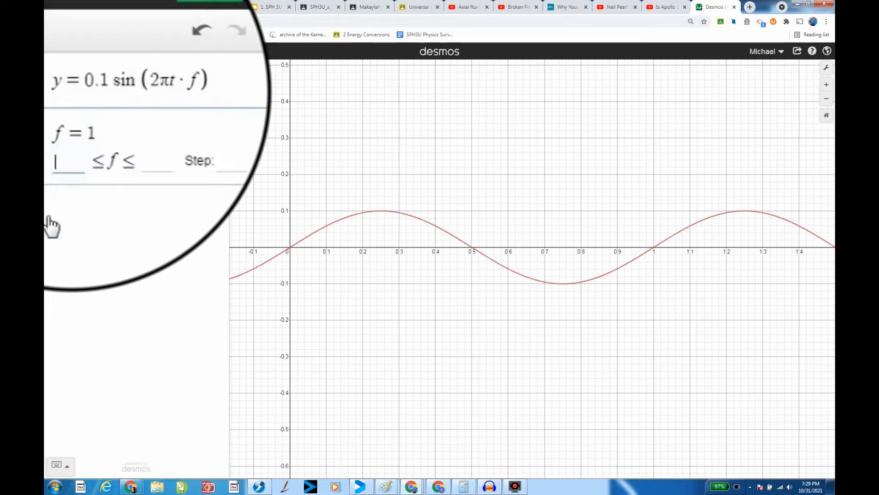
pyautogui.write('90')
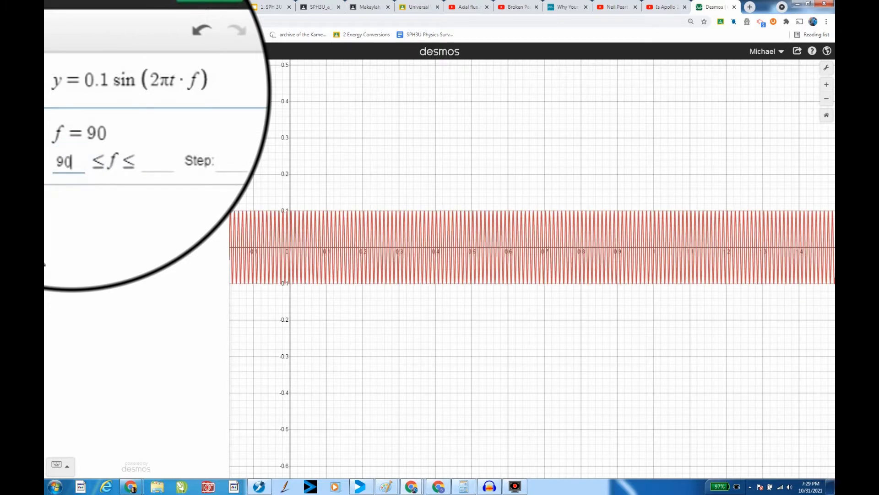
pyautogui.click(167, 156)
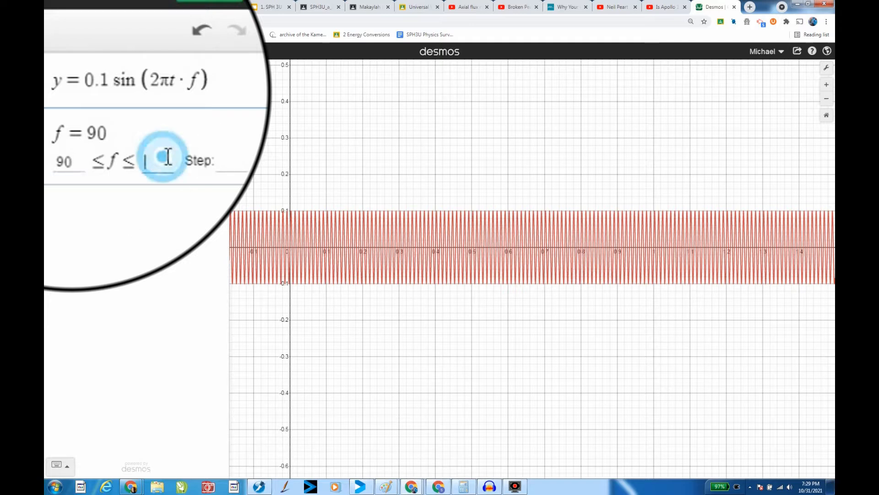
pyautogui.write('110')
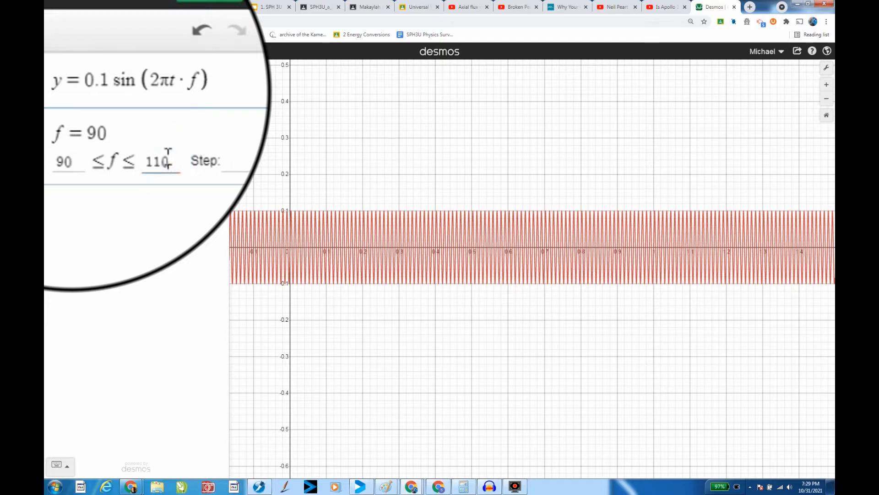
pyautogui.press('Return')
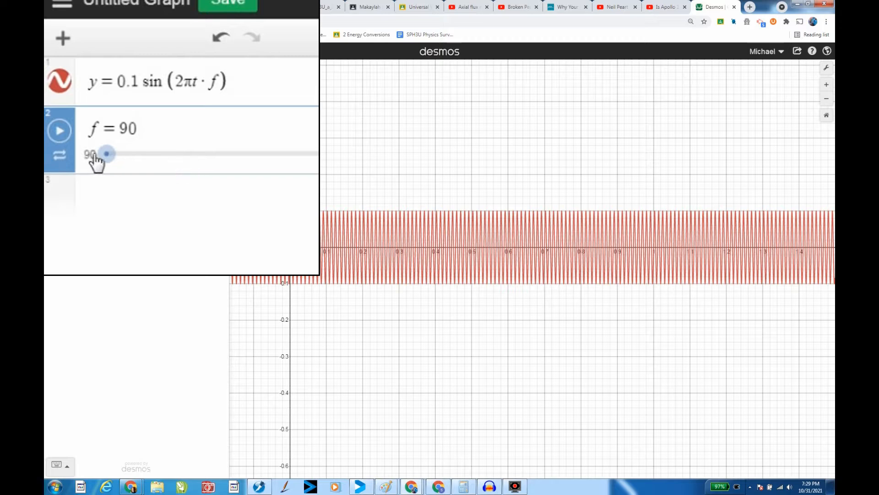
pyautogui.moveTo(106, 154); pyautogui.dragTo(52, 155)
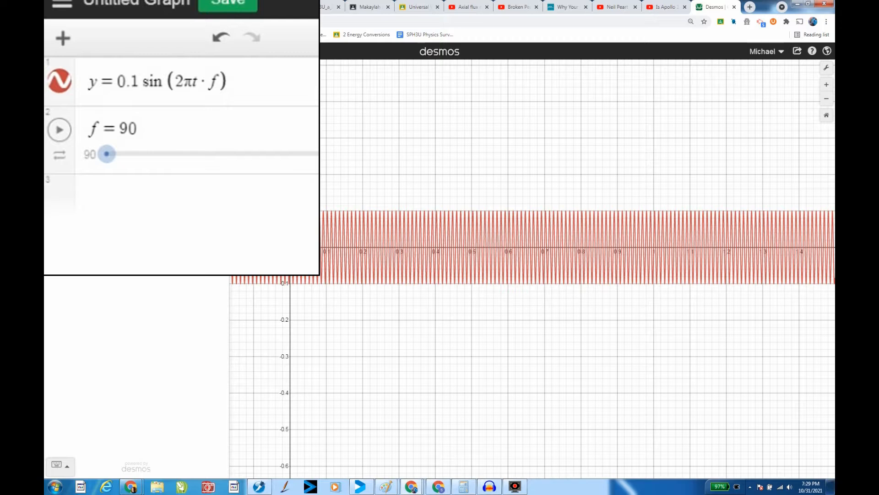
# Set the first equation's amplitude to 0.05 and adjust the f slider to 100.1.
pyautogui.click(139, 81)
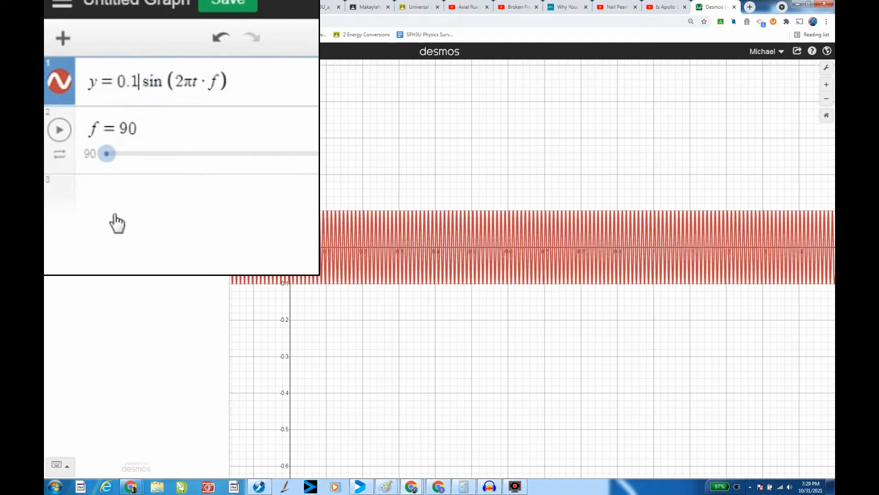
pyautogui.press('BackSpace')
pyautogui.write('0')
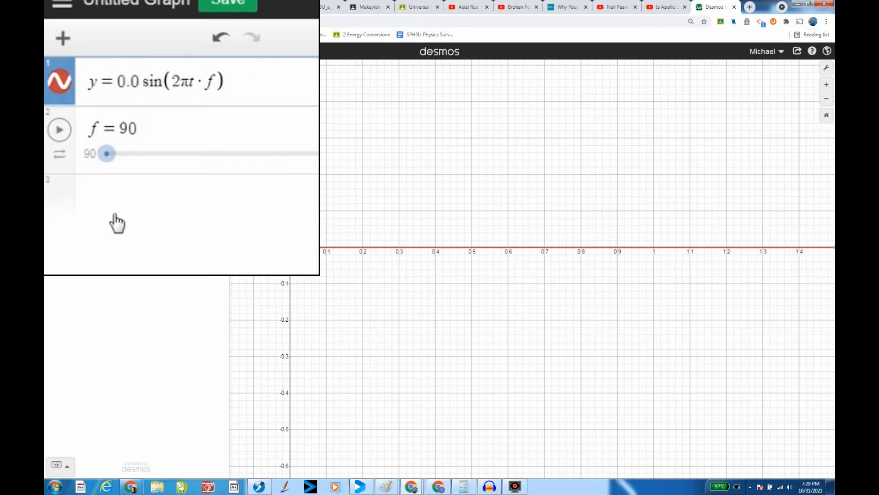
pyautogui.write('5')
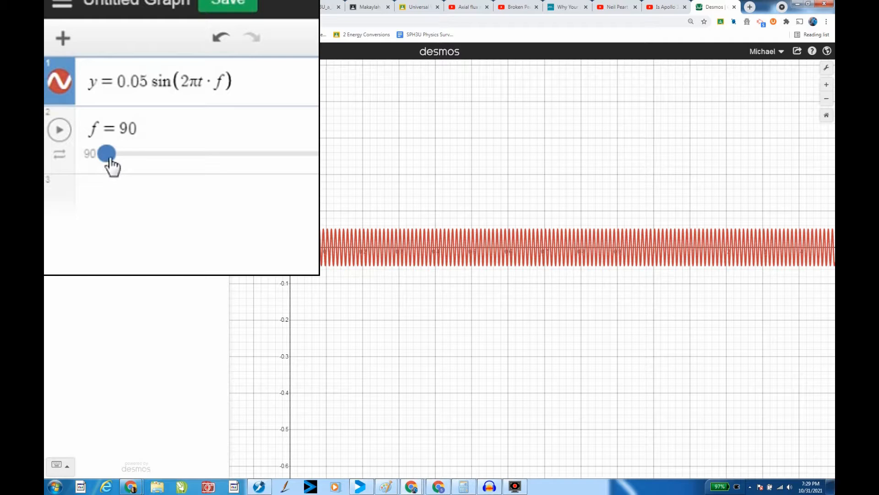
pyautogui.moveTo(110, 156); pyautogui.dragTo(267, 155)
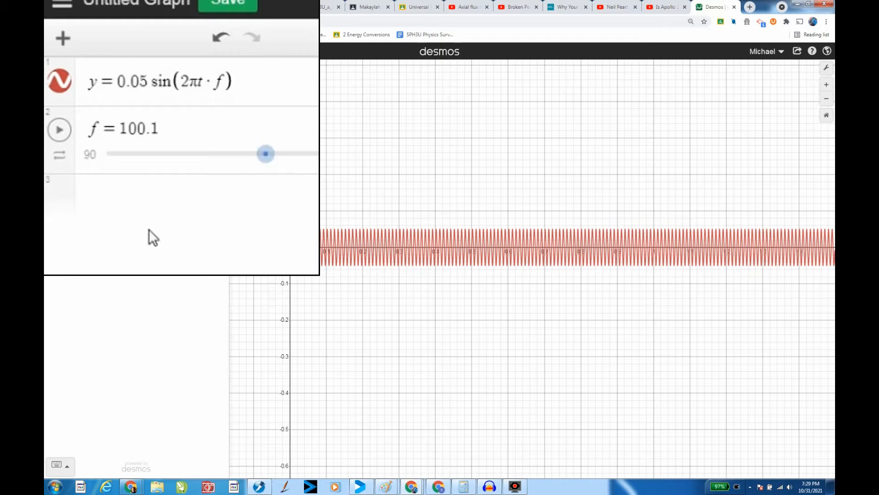
# Add a second sine wave as a new expression, y = 0.05 sin 200πt.
pyautogui.click(89, 201)
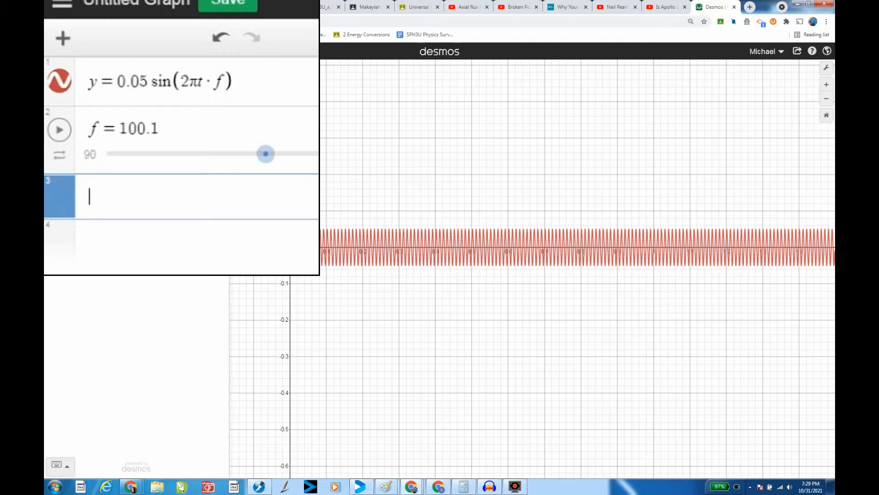
pyautogui.write('y=0.')
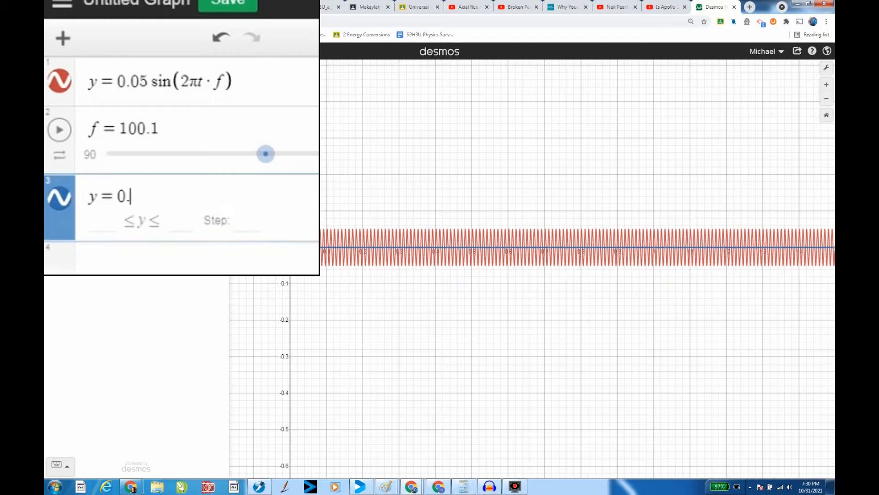
pyautogui.write('05 sin')
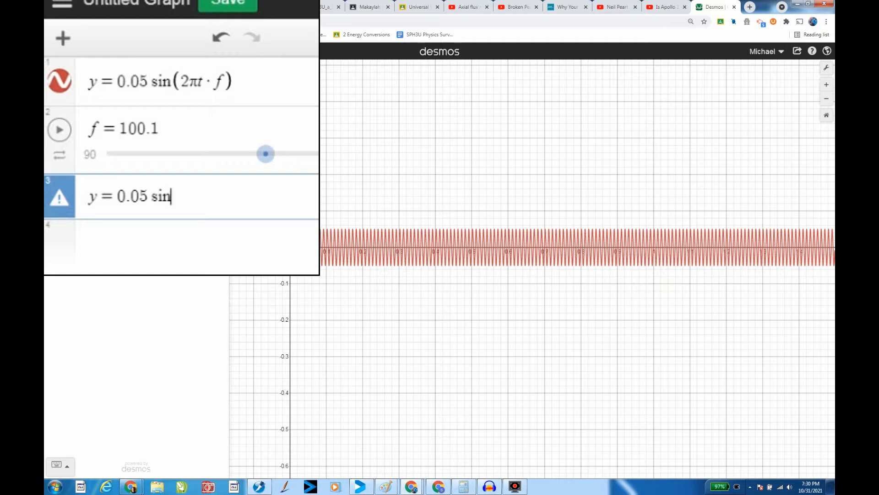
pyautogui.write('2pit')
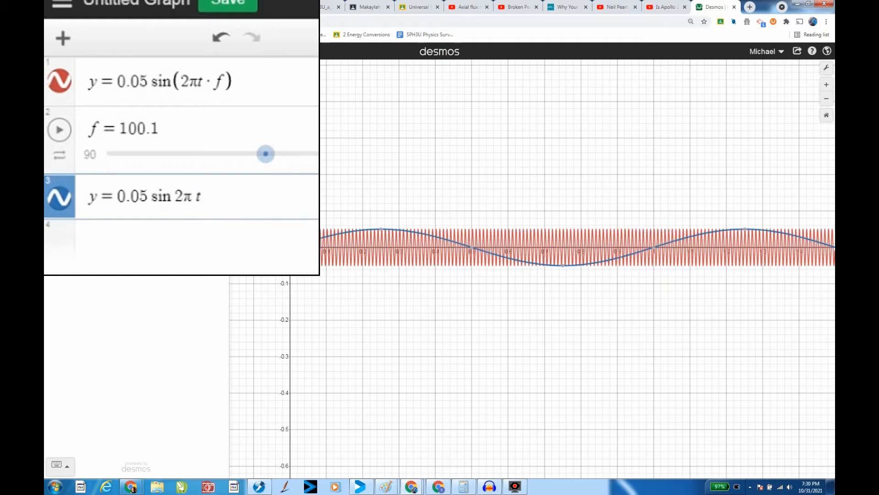
pyautogui.press('Left')
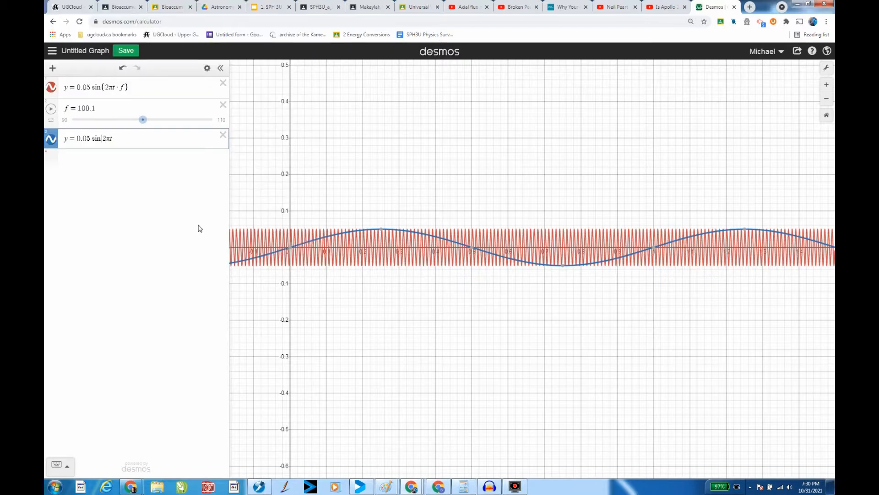
pyautogui.press('Right')
pyautogui.write('00')
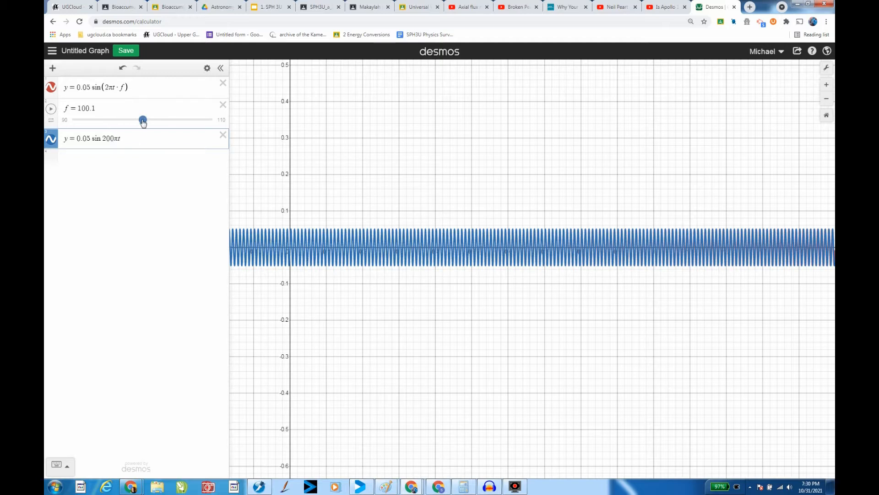
# Lower f to 90, examine how the two waves overlap, and raise f to 98.1 for comparison.
pyautogui.moveTo(143, 121); pyautogui.dragTo(65, 136)
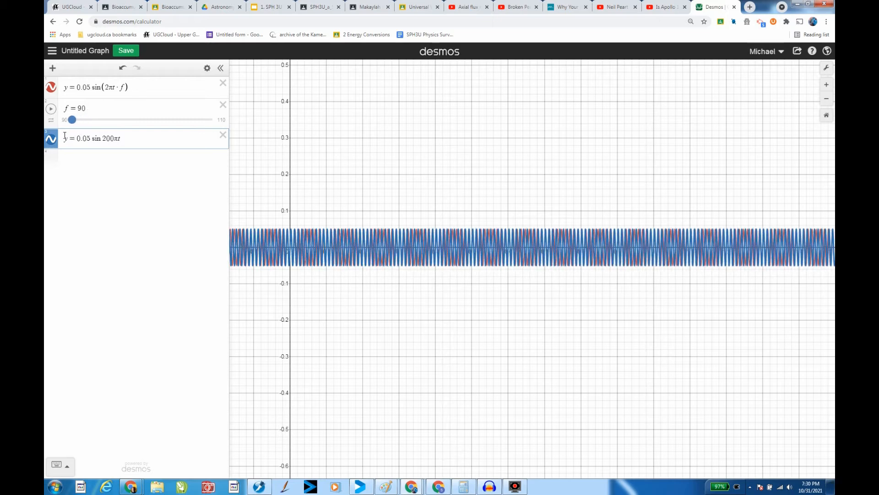
pyautogui.scroll(5, 316, 238)
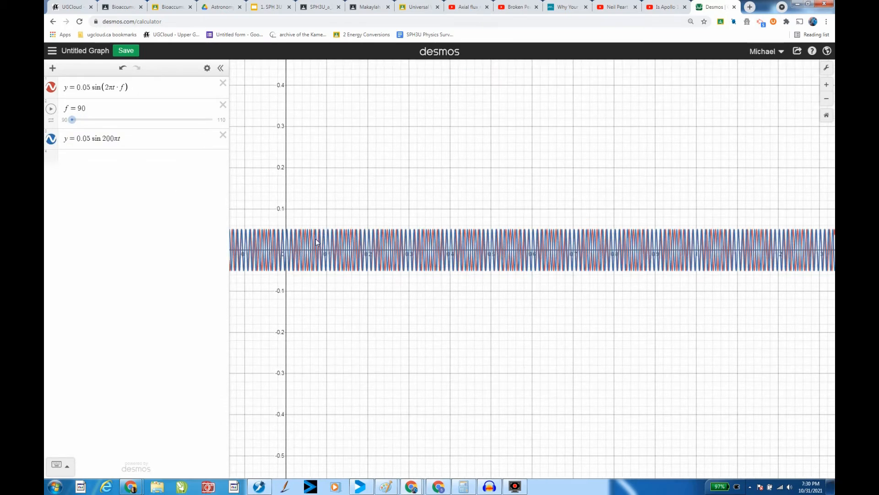
pyautogui.scroll(6, 316, 240)
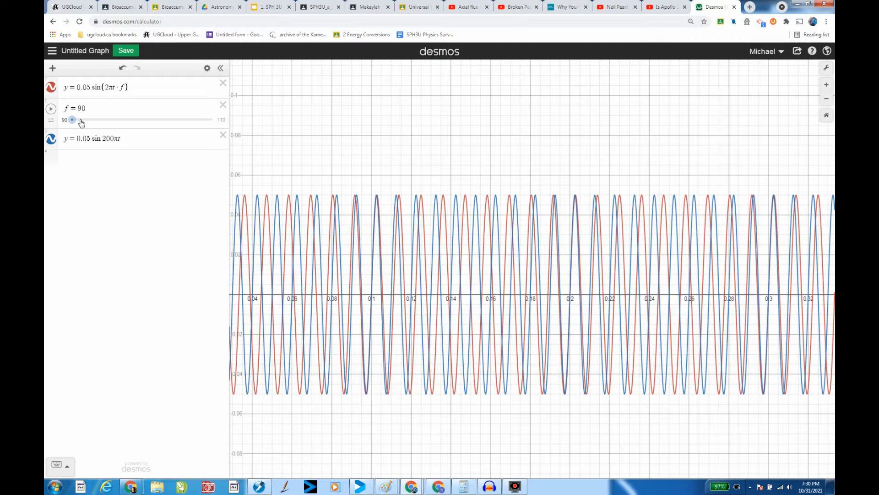
pyautogui.moveTo(81, 122); pyautogui.dragTo(129, 129)
pyautogui.scroll(-5, 395, 281)
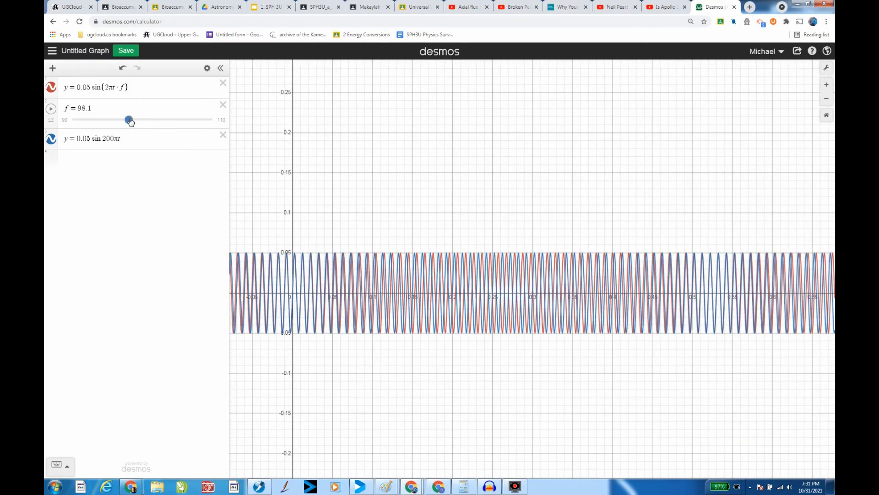
# Return f to 90 to inspect the overlap over a wider range, and adjust it to 95.9.
pyautogui.moveTo(130, 122); pyautogui.dragTo(71, 122)
pyautogui.scroll(-2, 330, 295)
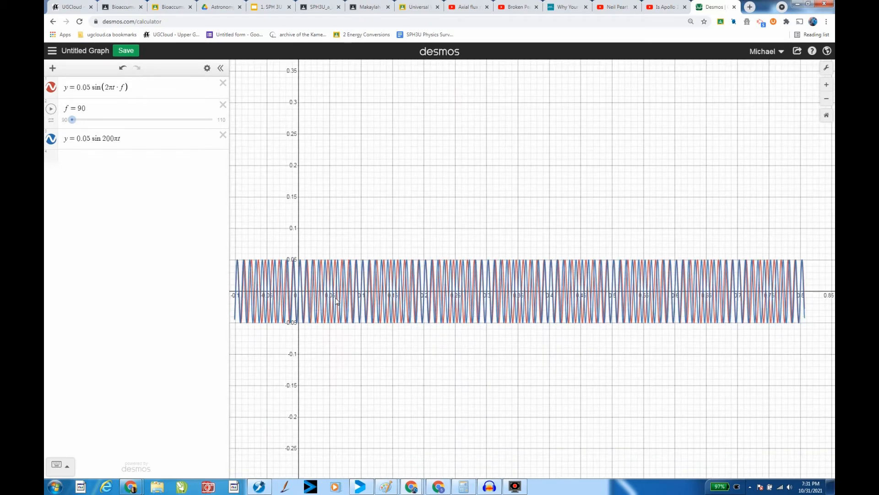
pyautogui.scroll(-4, 336, 300)
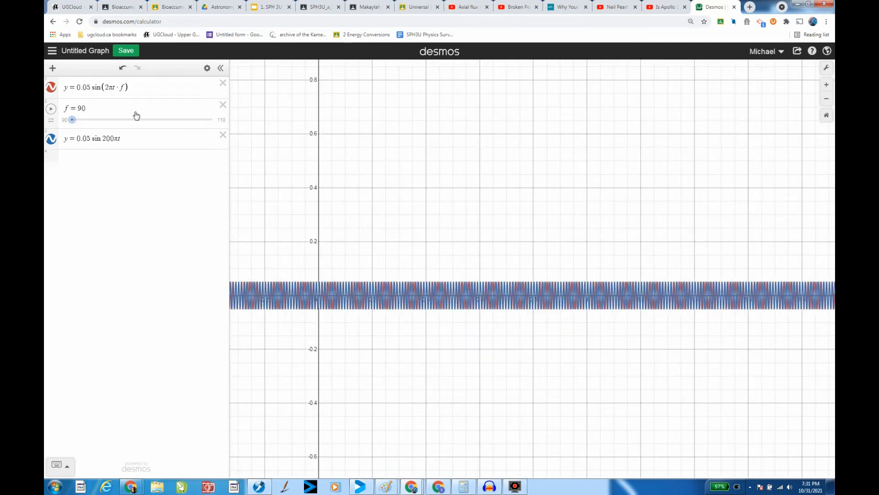
pyautogui.moveTo(72, 120); pyautogui.dragTo(113, 123)
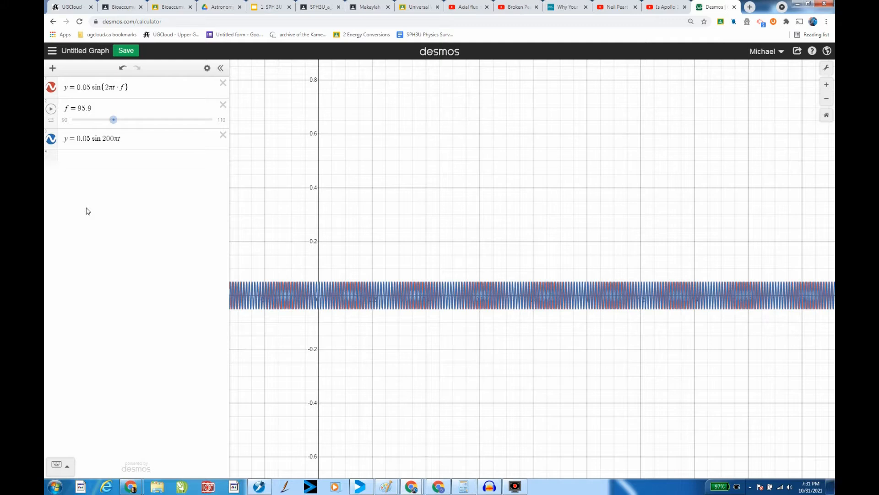
# Separate the two waves vertically by adding an offset of 0.4 to the 200πt wave and 0.2 to the f wave.
pyautogui.click(76, 137)
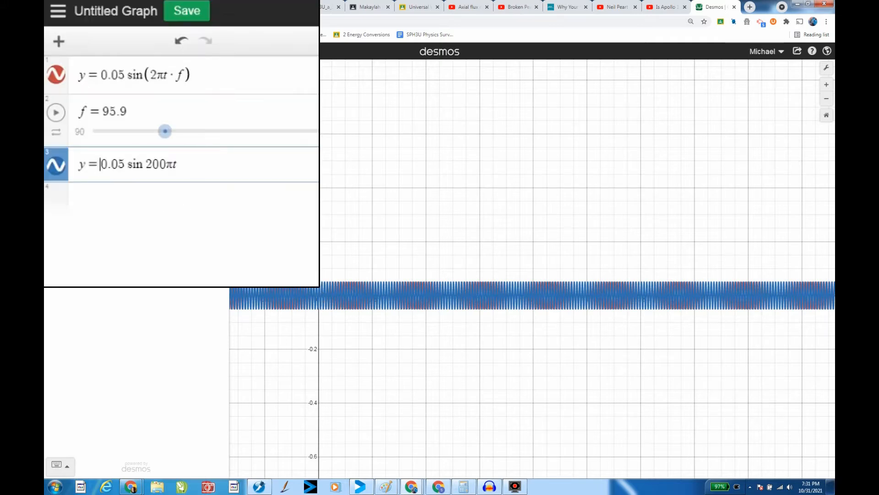
pyautogui.write('0.4 ')
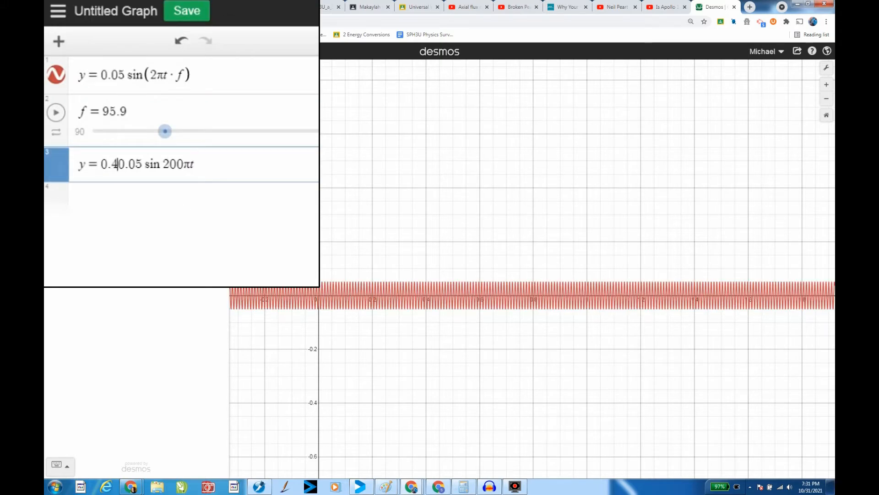
pyautogui.write('+')
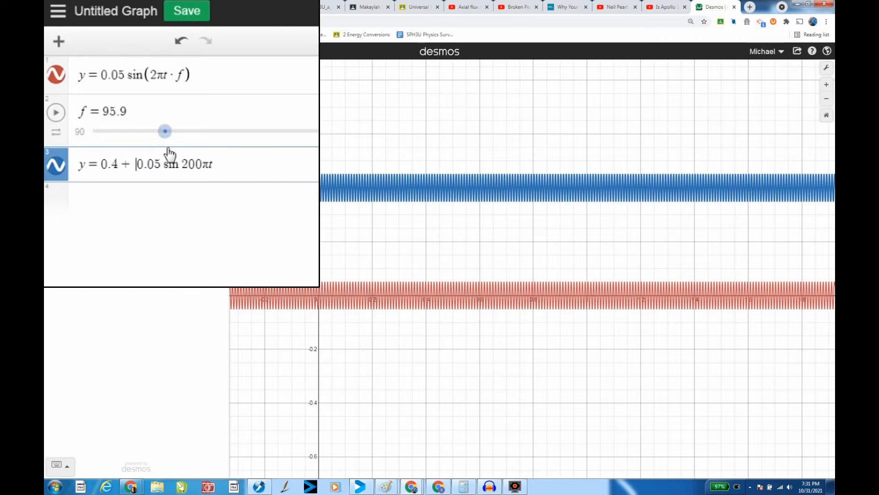
pyautogui.click(103, 75)
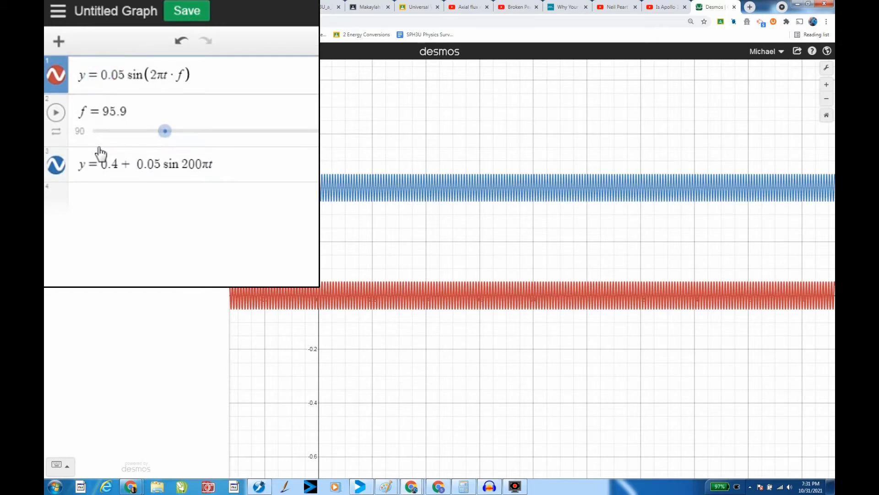
pyautogui.write('0.2+')
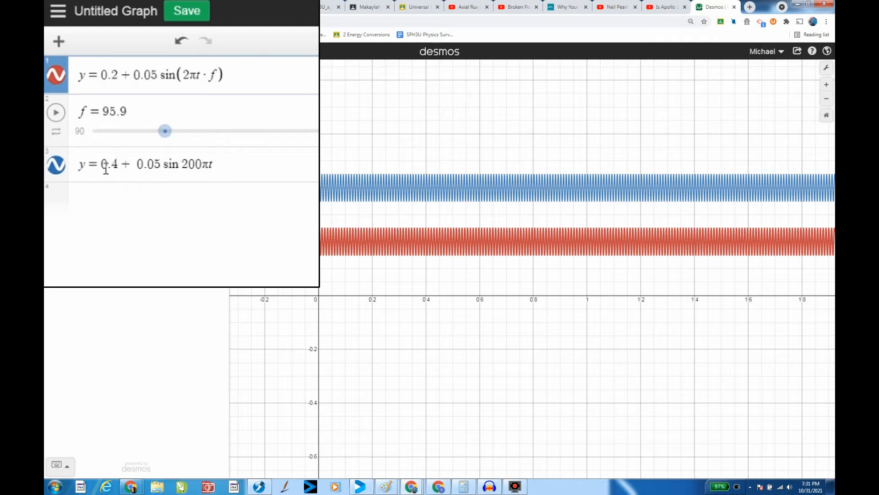
# Add a third expression without a vertical offset, y = 0.05 sin 200πt.
pyautogui.click(86, 206)
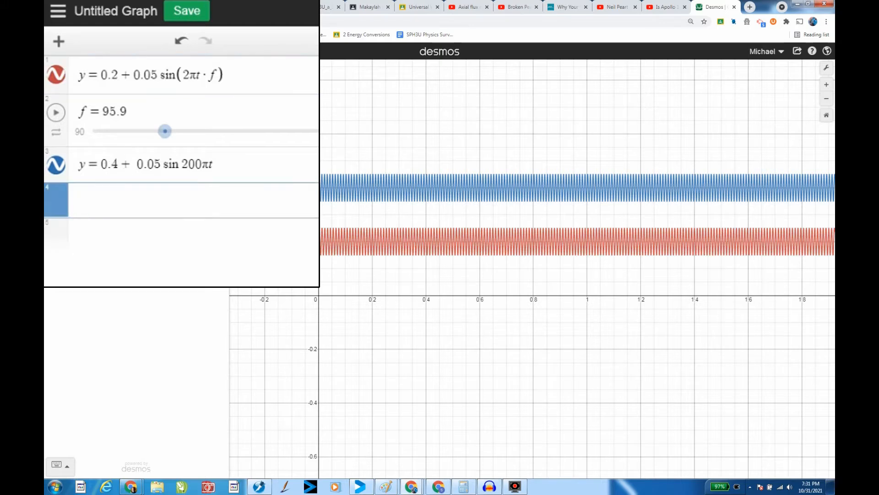
pyautogui.write('y=')
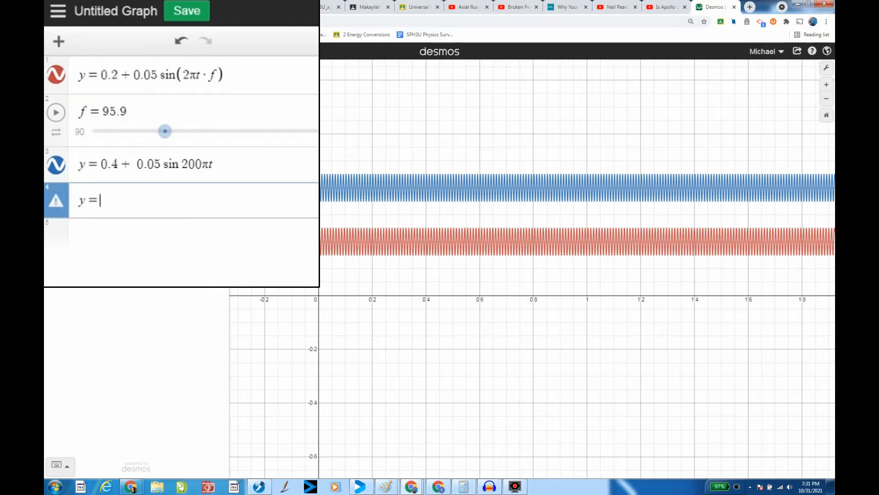
pyautogui.write('0.05si')
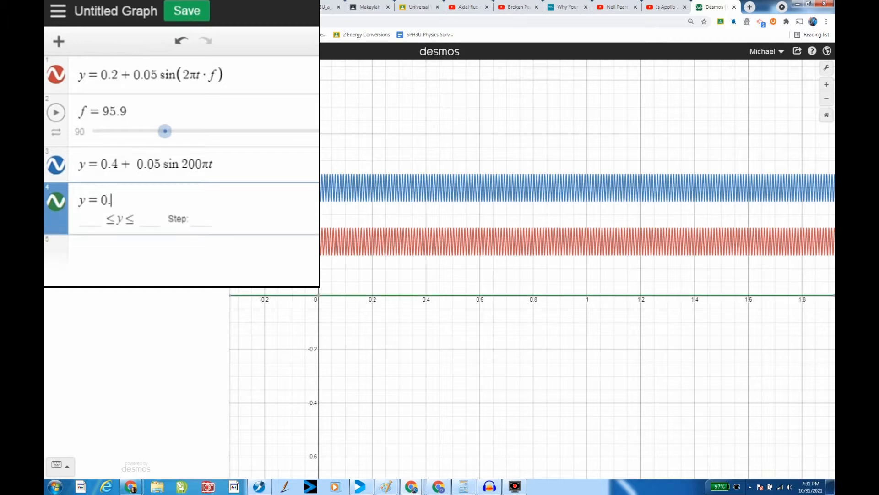
pyautogui.write('n200pi')
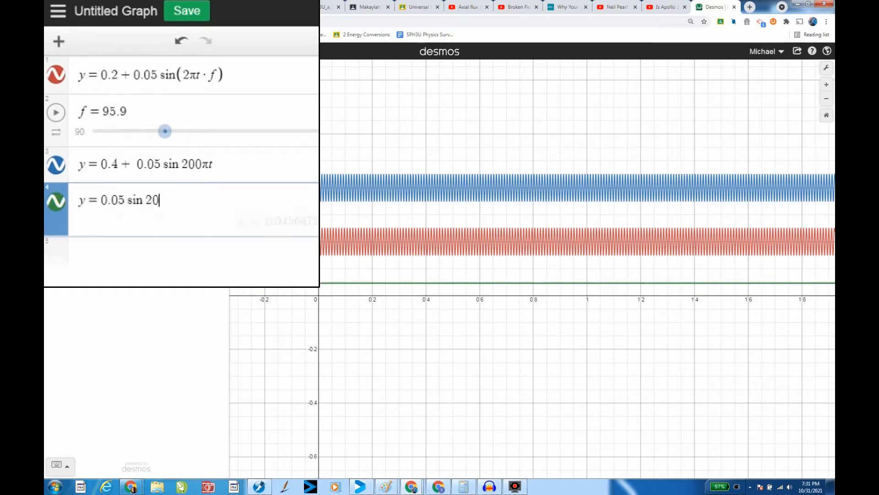
pyautogui.write('t')
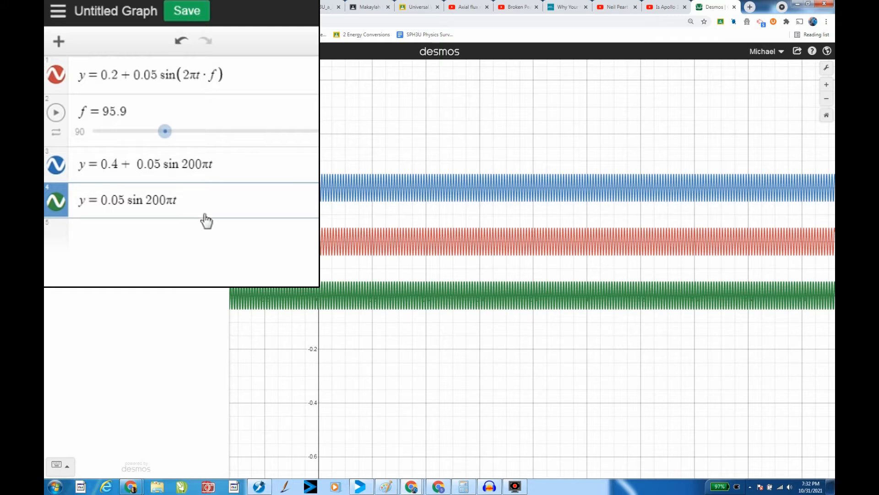
# Copy + 0.05 sin(2πt · f) from the first equation and append it to the third so it sums both waves.
pyautogui.click(256, 171)
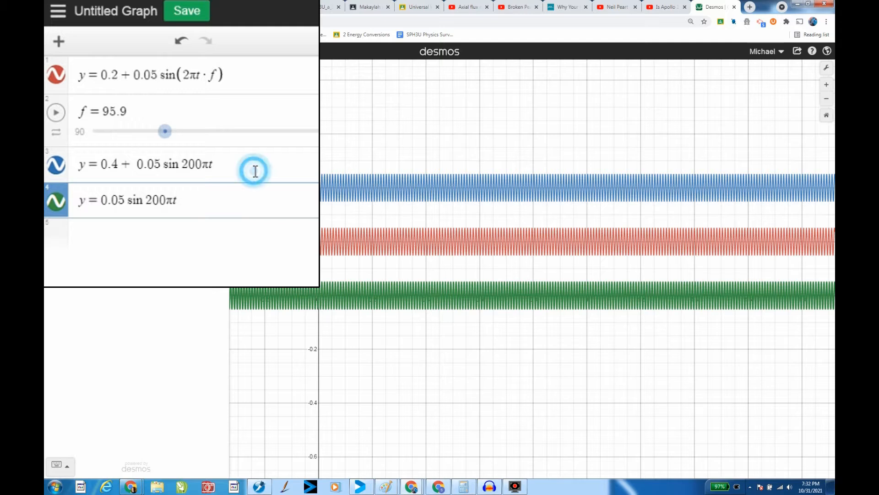
pyautogui.click(205, 203)
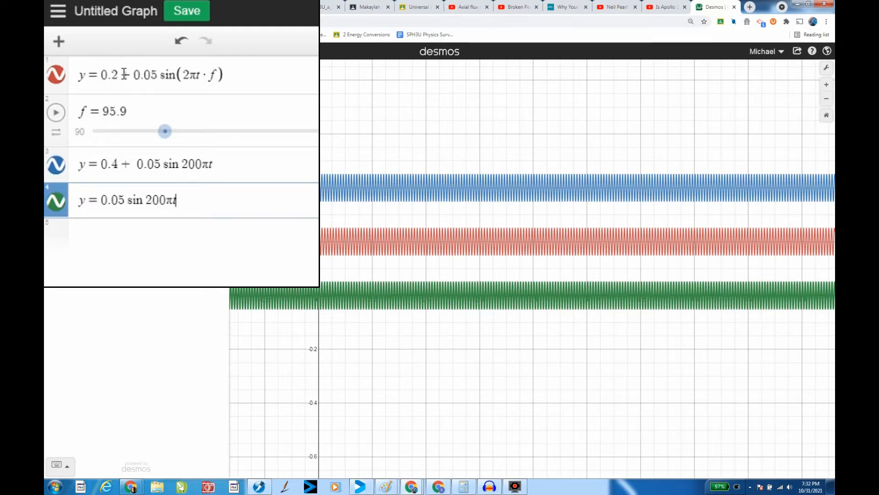
pyautogui.moveTo(124, 76); pyautogui.dragTo(223, 76)
pyautogui.hotkey('ctrl', 'c')
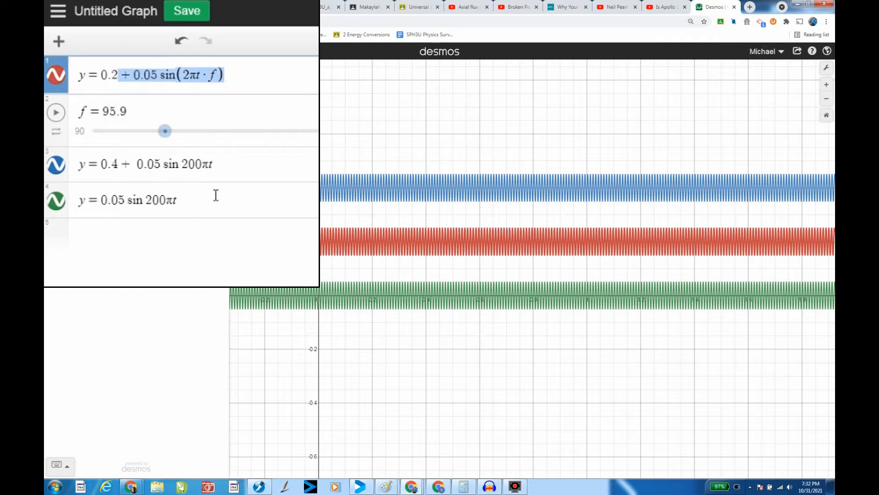
pyautogui.click(202, 200)
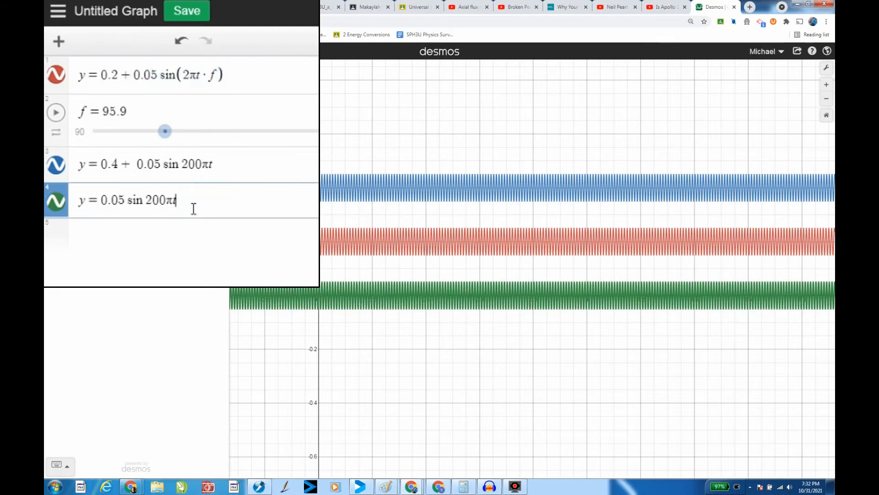
pyautogui.hotkey('ctrl', 'v')
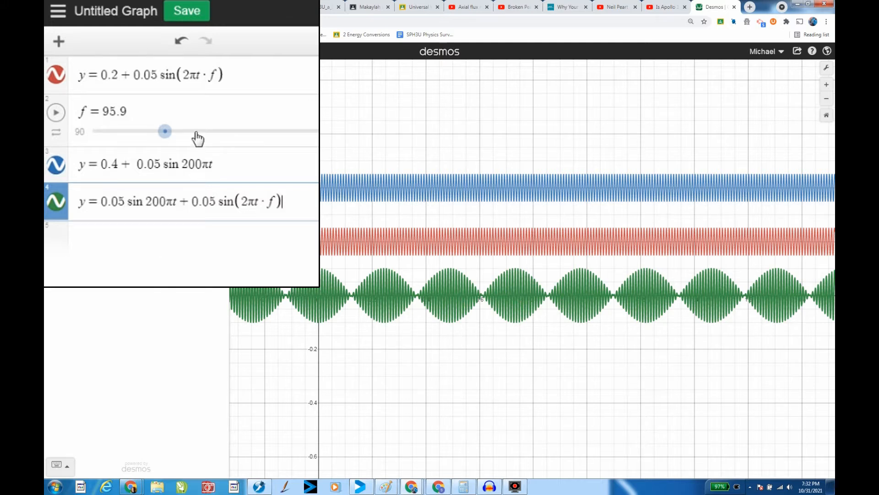
# Set f to 100 and examine the summed wave against the two individual waves up close.
pyautogui.moveTo(164, 131); pyautogui.dragTo(219, 133)
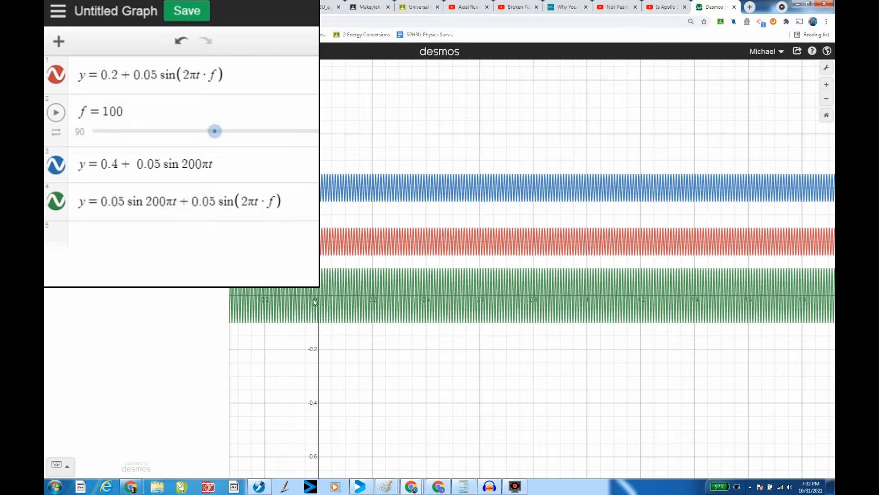
pyautogui.scroll(5, 314, 300)
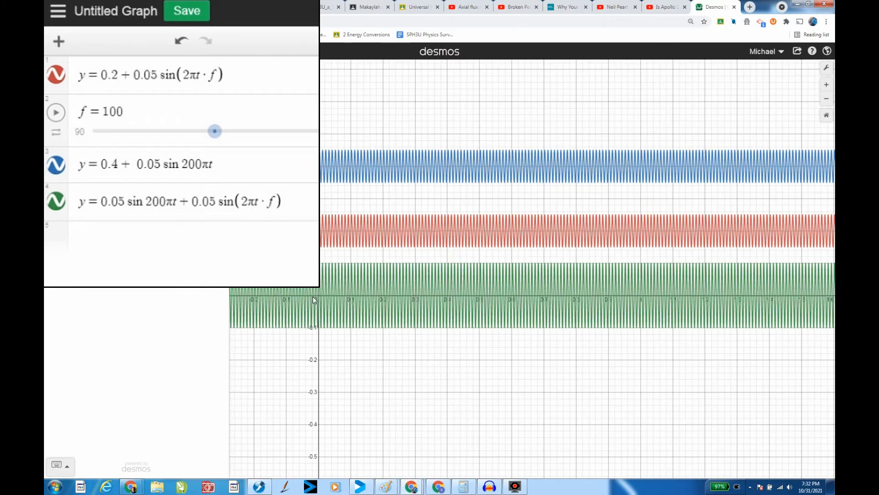
pyautogui.scroll(6, 314, 300)
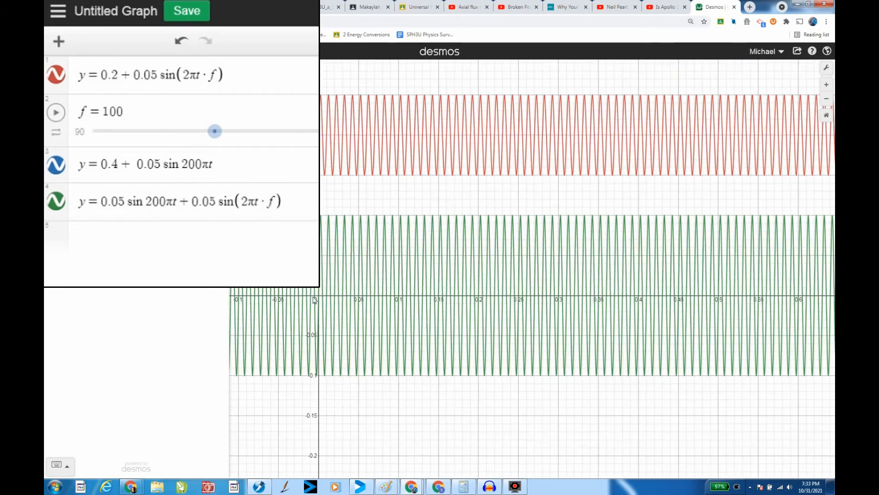
pyautogui.scroll(-5, 314, 300)
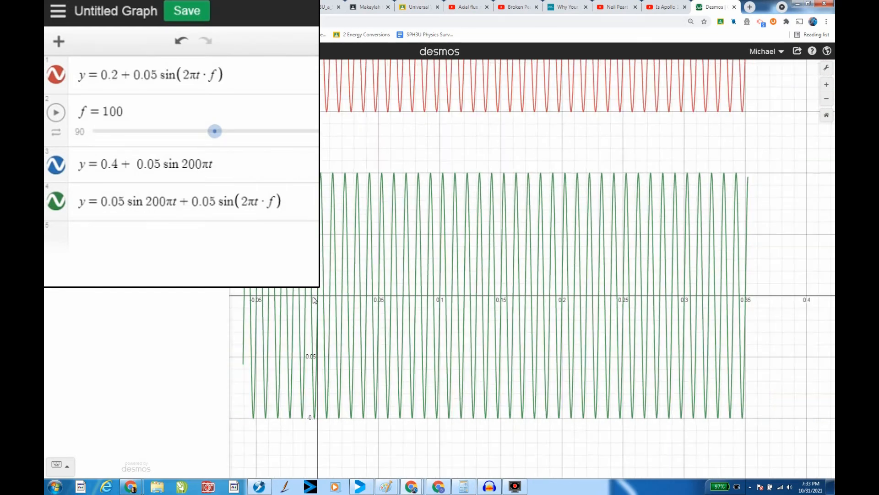
pyautogui.scroll(-6, 314, 300)
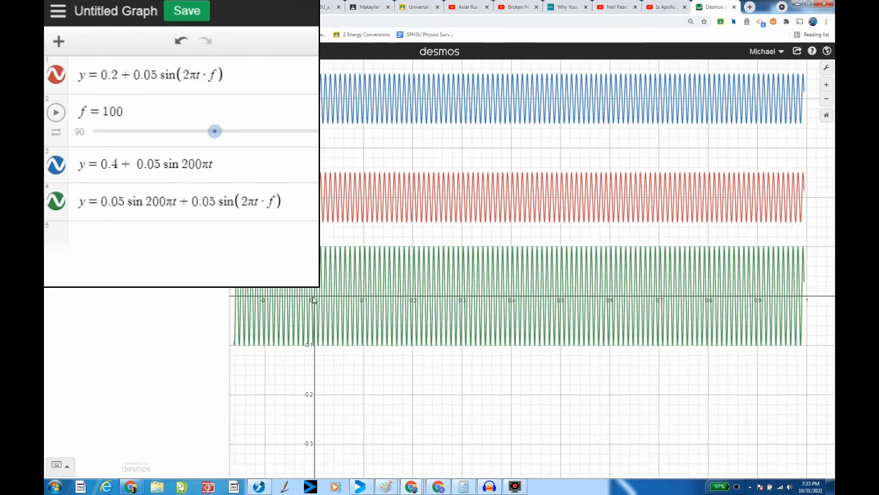
pyautogui.scroll(-1, 313, 296)
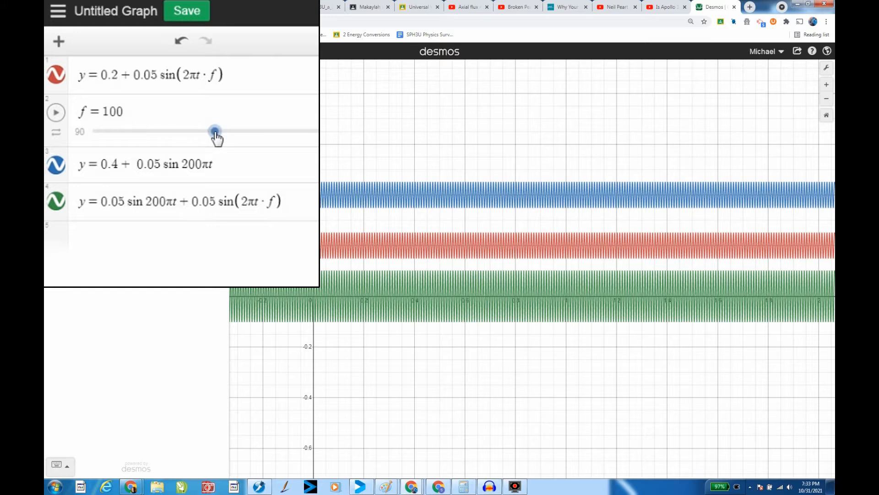
# Raise f well above 100 and bring it back to 101.3, inspecting the beats in the summed wave.
pyautogui.moveTo(215, 137); pyautogui.dragTo(292, 157)
pyautogui.moveTo(296, 158)
pyautogui.mouseDown()
pyautogui.moveTo(307, 160)
pyautogui.moveTo(143, 157)
pyautogui.moveTo(247, 162)
pyautogui.moveTo(232, 167)
pyautogui.mouseUp()
pyautogui.scroll(5, 414, 290)
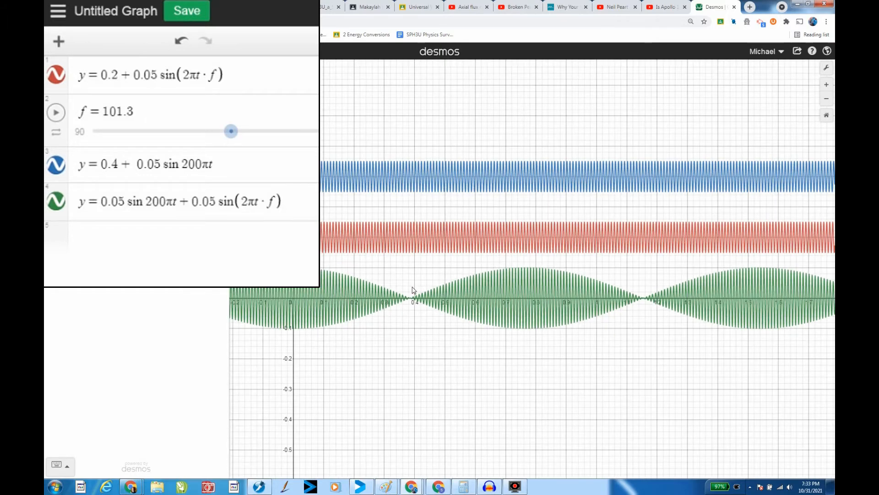
# Set the vertical offset of the blue wave, the one with 0.05 sin 200πt alone, to 0.3.
pyautogui.scroll(2, 414, 290)
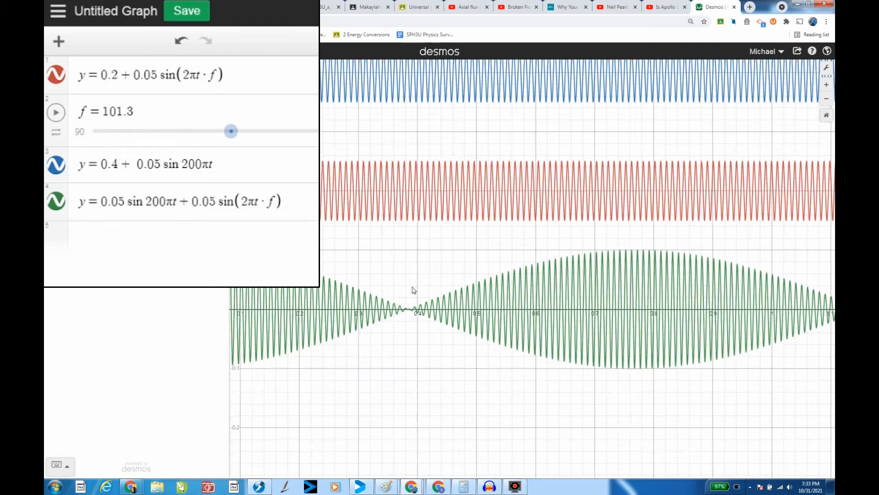
pyautogui.moveTo(407, 257); pyautogui.dragTo(407, 305)
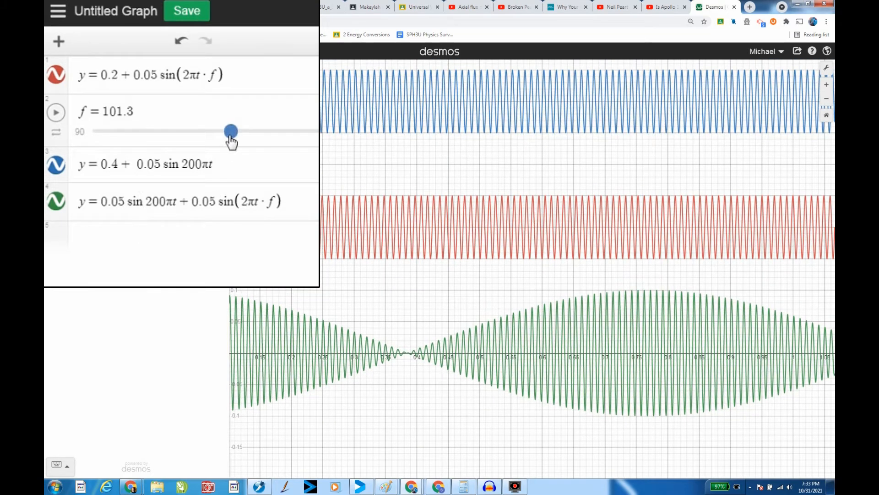
pyautogui.moveTo(231, 133); pyautogui.dragTo(230, 138)
pyautogui.click(372, 122)
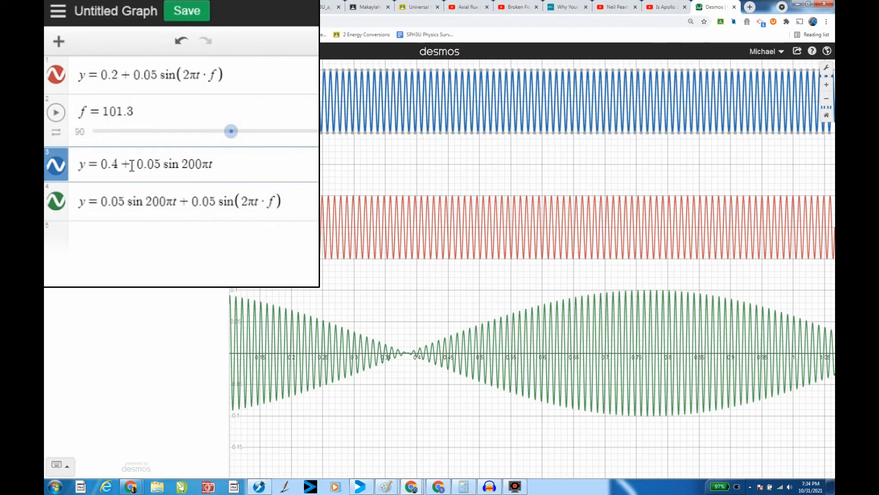
pyautogui.click(118, 164)
pyautogui.press('BackSpace')
pyautogui.press('BackSpace')
pyautogui.write('.3')
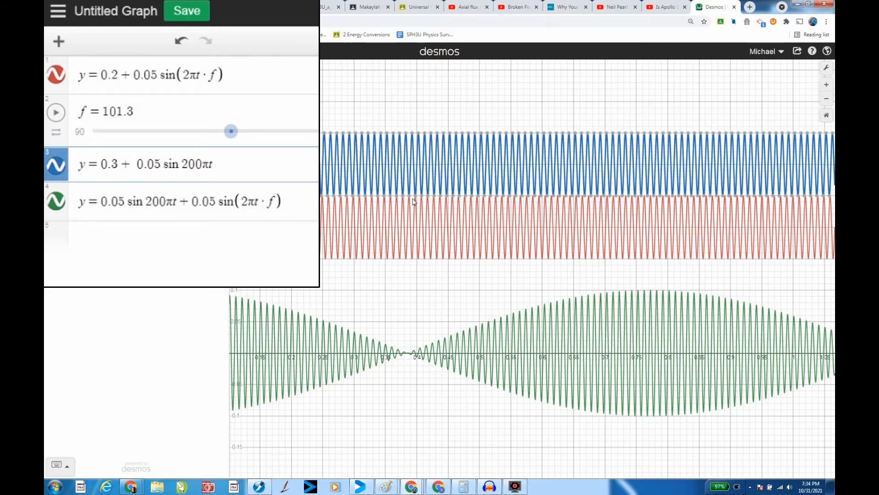
# Examine up close how the blue and red waves line up around x = 0.4, where the summed wave is narrowest.
pyautogui.scroll(2, 412, 195)
pyautogui.scroll(5, 404, 194)
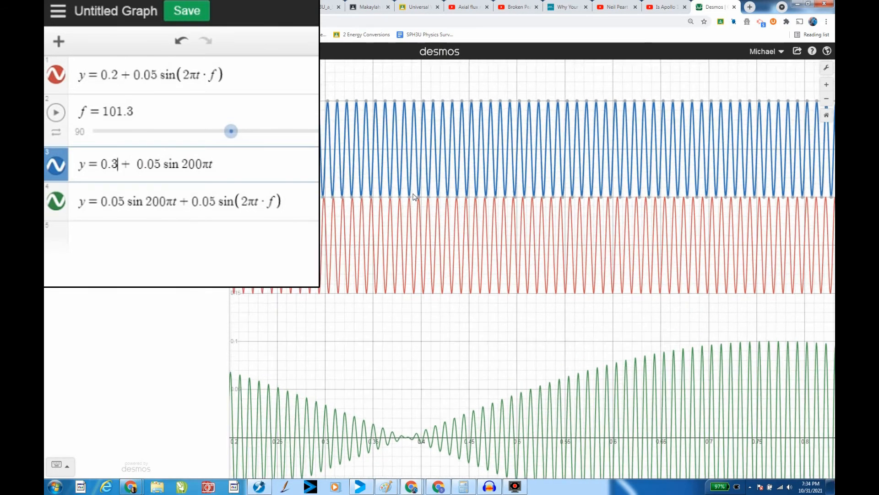
pyautogui.scroll(4, 415, 197)
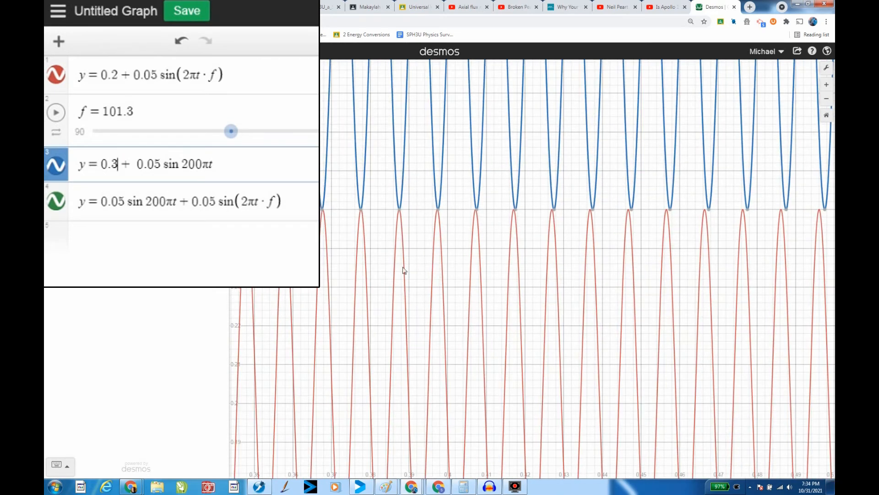
pyautogui.moveTo(402, 213)
pyautogui.scroll(-3, 412, 387)
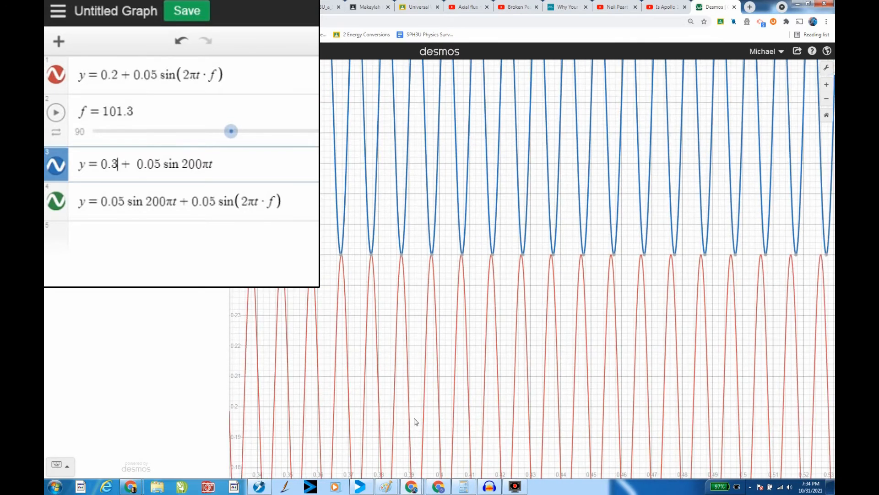
pyautogui.click(349, 356)
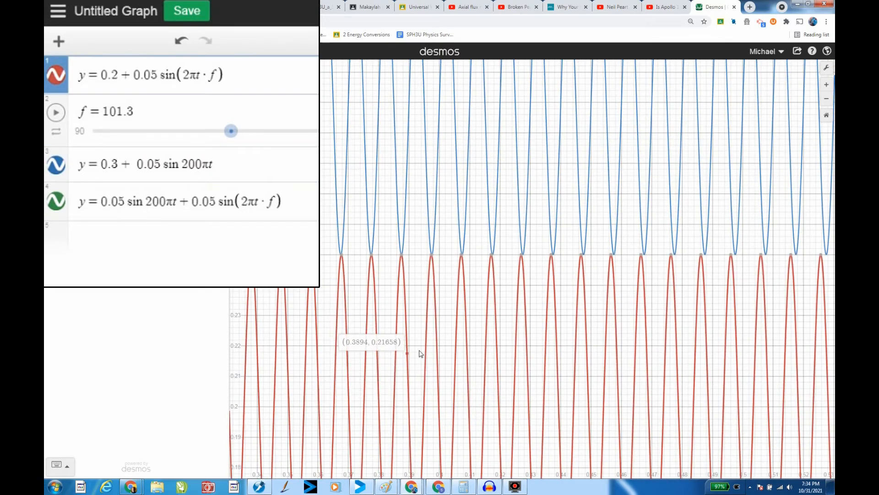
# Follow the blue and red waves back to x = 0, comparing how their crests and troughs line up.
pyautogui.moveTo(331, 310); pyautogui.dragTo(421, 315)
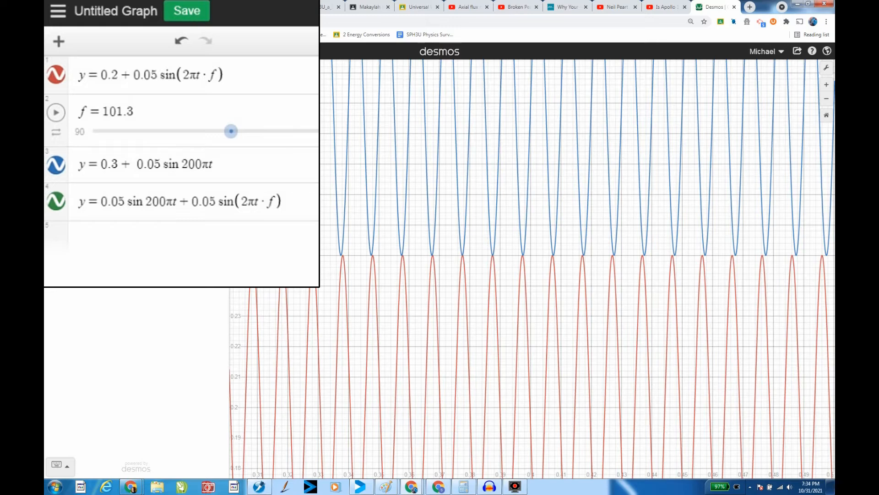
pyautogui.moveTo(318, 262); pyautogui.dragTo(487, 267)
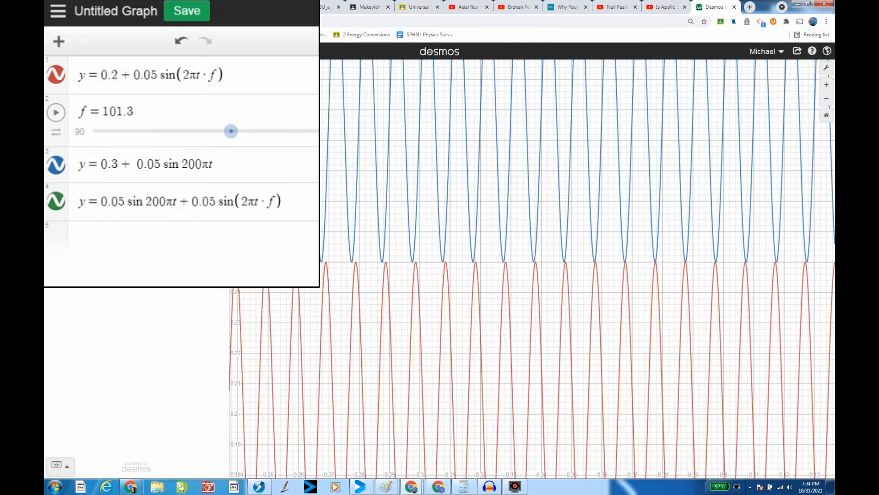
pyautogui.moveTo(258, 266); pyautogui.dragTo(412, 282)
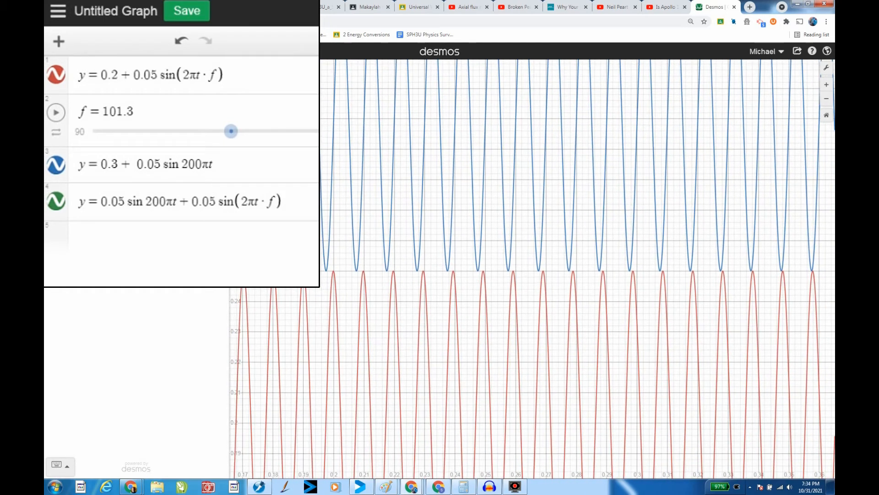
pyautogui.moveTo(247, 274); pyautogui.dragTo(456, 281)
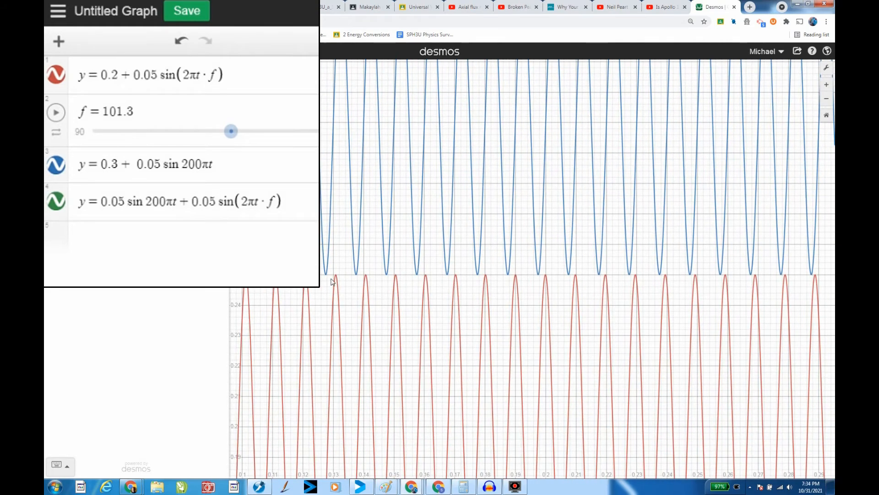
pyautogui.moveTo(251, 292)
pyautogui.mouseDown()
pyautogui.moveTo(337, 276)
pyautogui.moveTo(300, 278)
pyautogui.moveTo(535, 288)
pyautogui.mouseUp()
pyautogui.moveTo(298, 295); pyautogui.dragTo(432, 285)
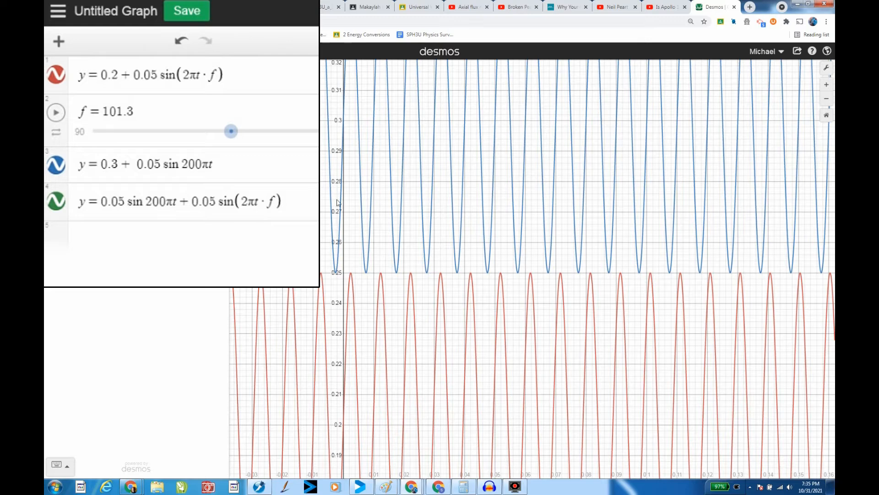
pyautogui.moveTo(322, 204); pyautogui.dragTo(315, 321)
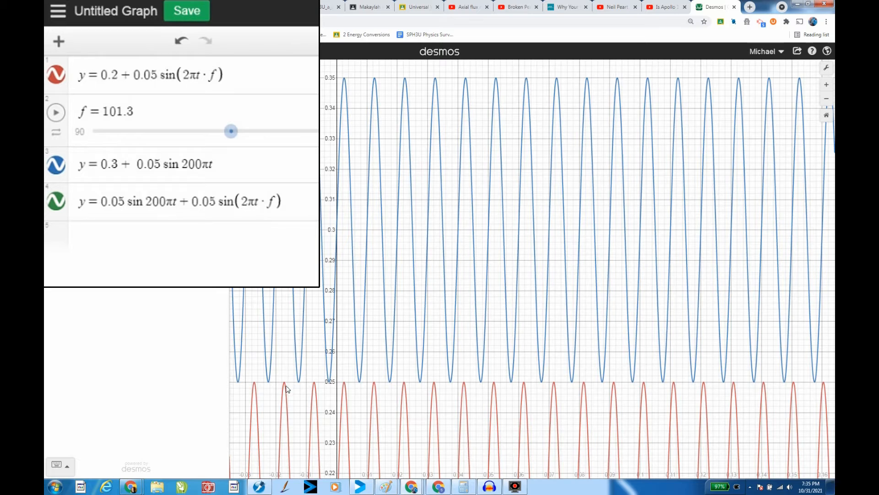
# Compare the blue and red waves with the summed wave's beat pattern over a wider range of x.
pyautogui.scroll(-3, 286, 387)
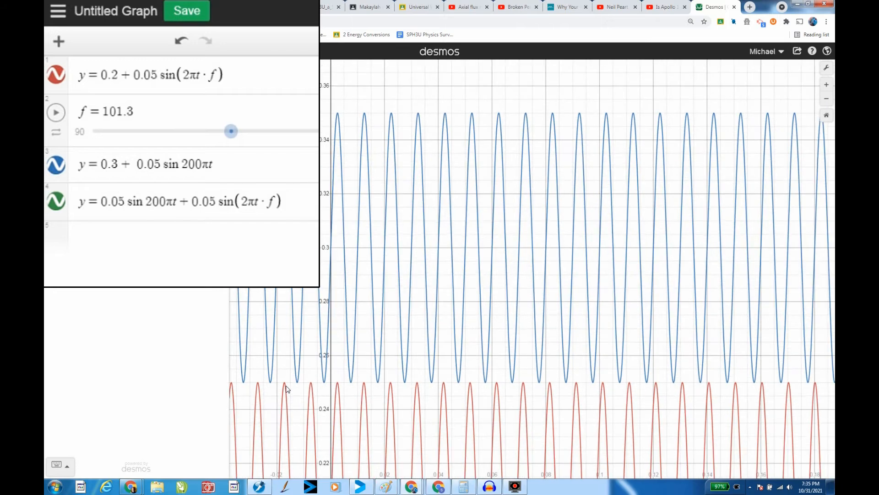
pyautogui.click(285, 376)
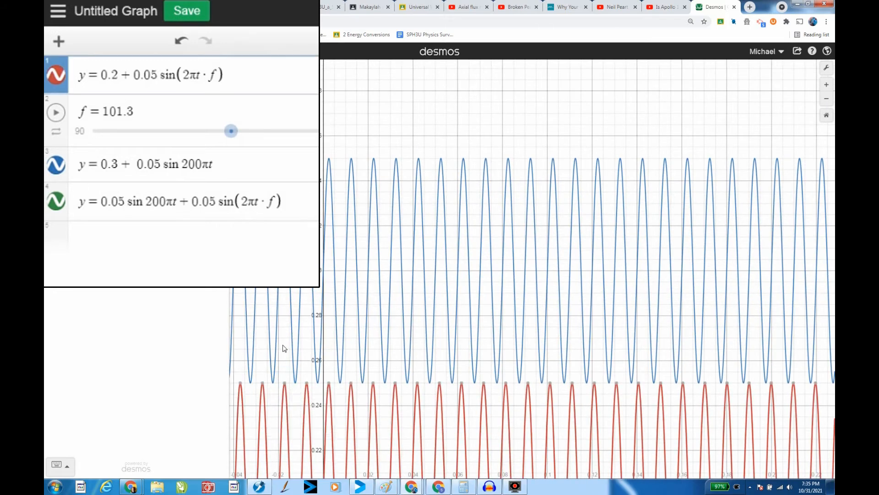
pyautogui.scroll(-2, 284, 350)
pyautogui.scroll(-5, 284, 350)
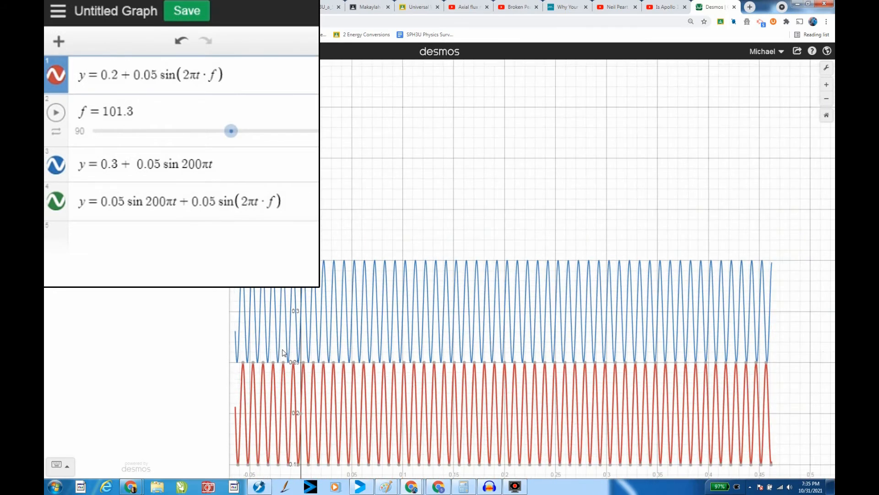
pyautogui.scroll(-4, 284, 355)
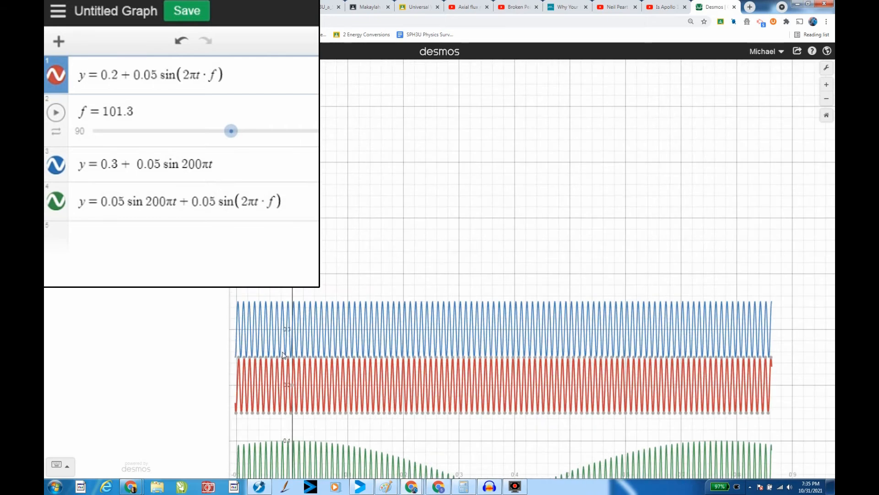
pyautogui.scroll(-2, 282, 353)
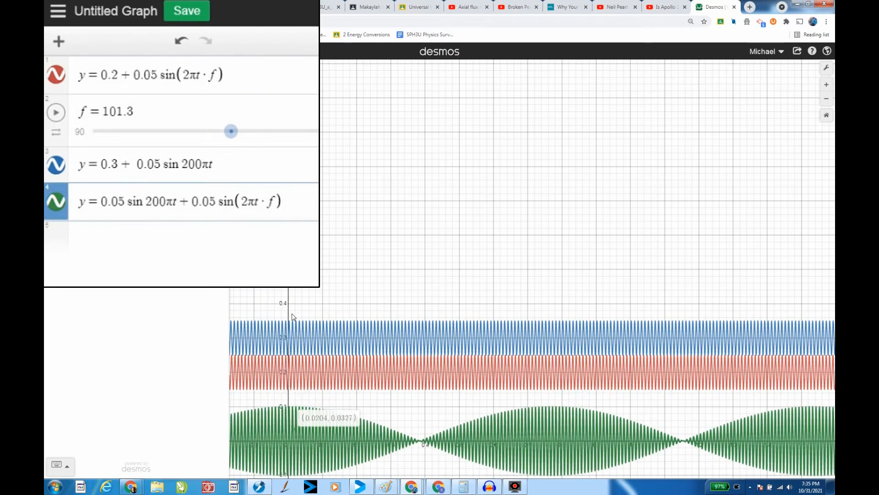
pyautogui.moveTo(292, 312); pyautogui.dragTo(333, 189)
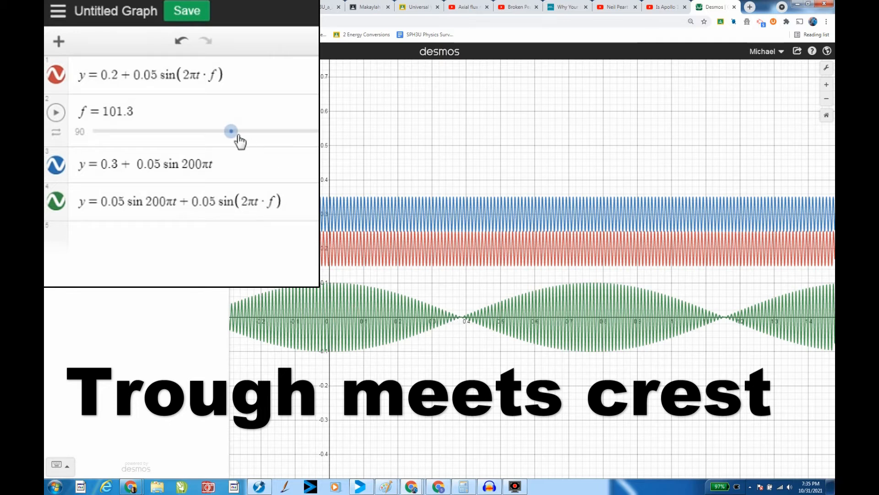
# Lower f to 90 and sweep it back upward to compare the beat patterns in the summed wave.
pyautogui.moveTo(232, 132); pyautogui.dragTo(100, 132)
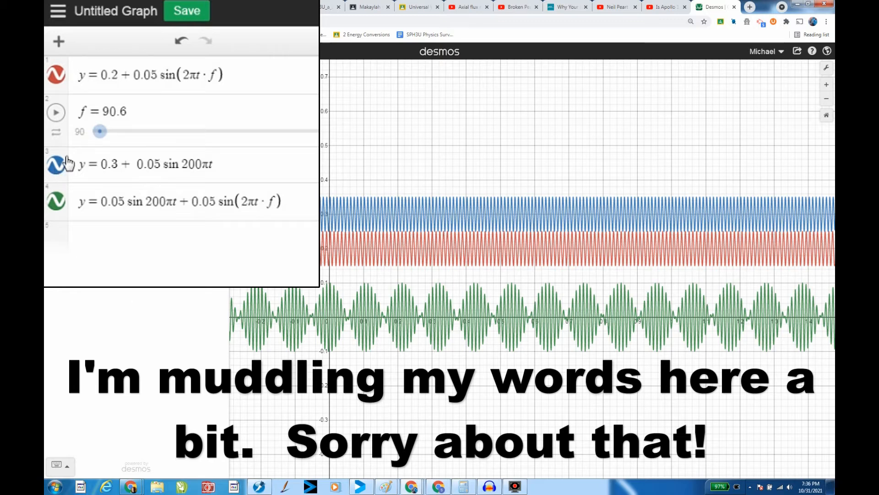
pyautogui.moveTo(106, 133); pyautogui.dragTo(98, 134)
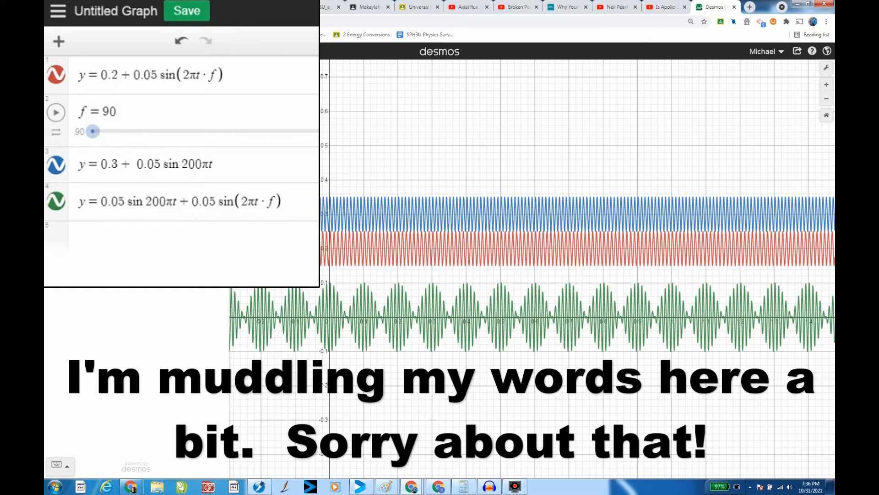
pyautogui.moveTo(94, 133); pyautogui.dragTo(329, 155)
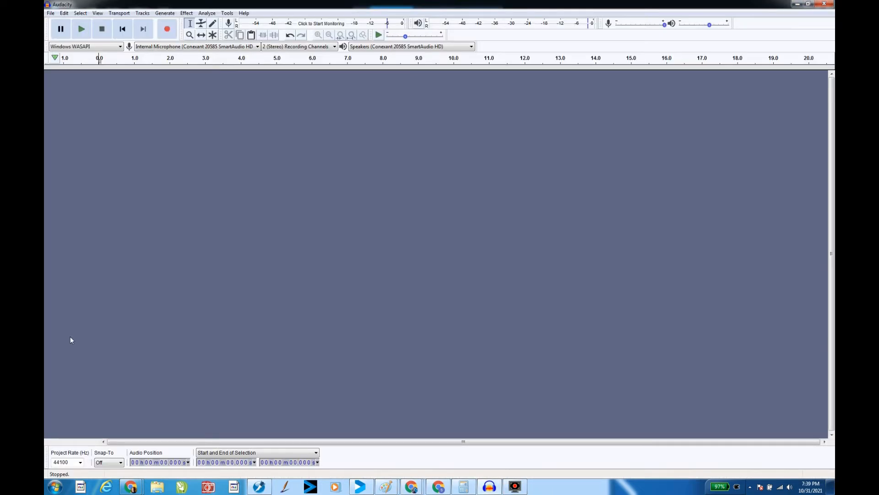
# Switch to Audacity and generate a sine tone with a frequency of 230 Hz.
pyautogui.click(164, 13)
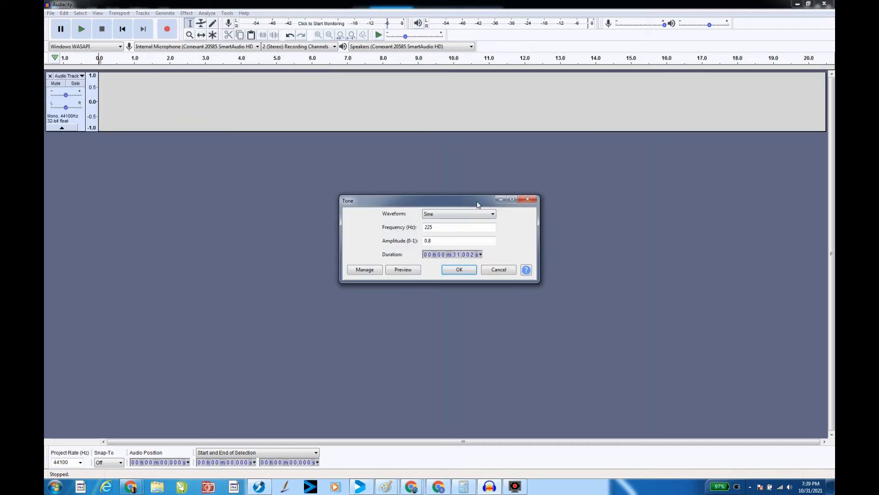
pyautogui.doubleClick(436, 226)
pyautogui.write('230')
pyautogui.press('Return')
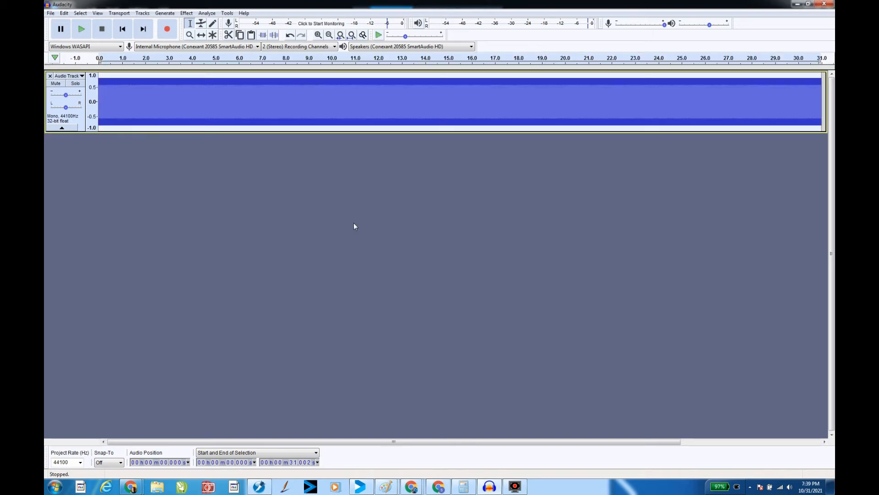
# Listen briefly to the generated tone, stop playback and clear the audio selection.
pyautogui.click(85, 29)
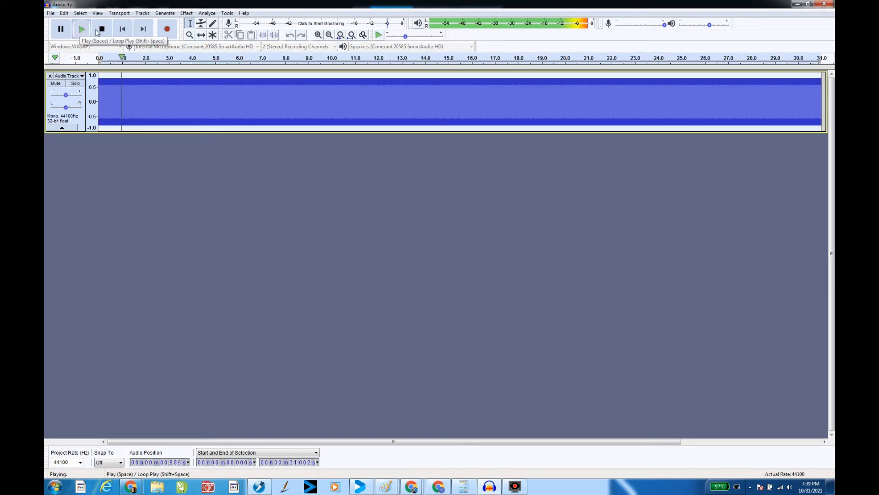
pyautogui.click(99, 30)
pyautogui.click(54, 161)
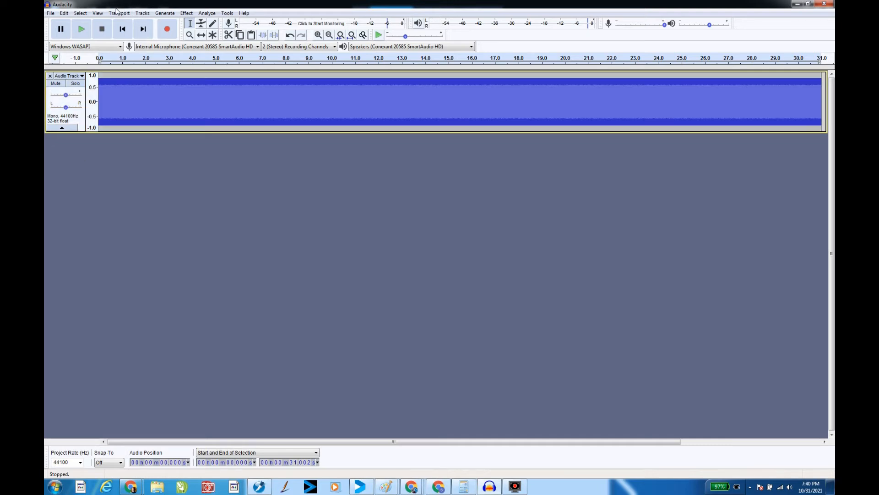
# Add a new mono track below the first tone.
pyautogui.click(142, 13)
pyautogui.moveTo(158, 23)
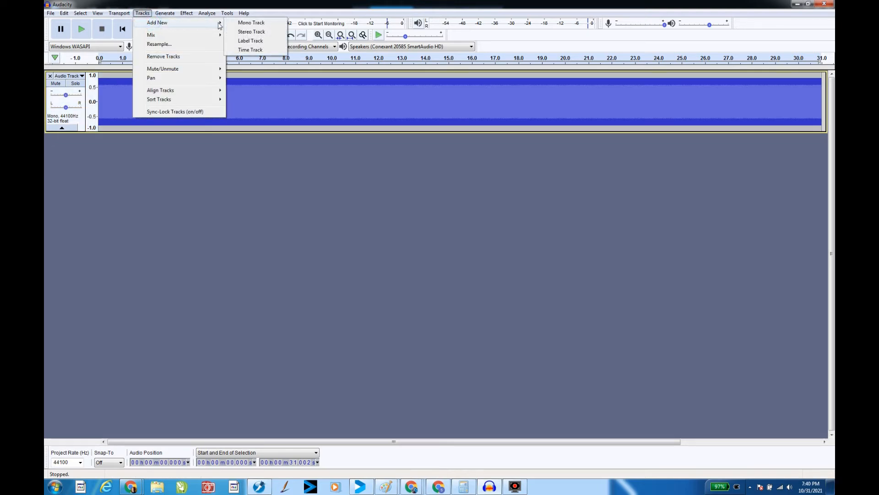
pyautogui.click(248, 22)
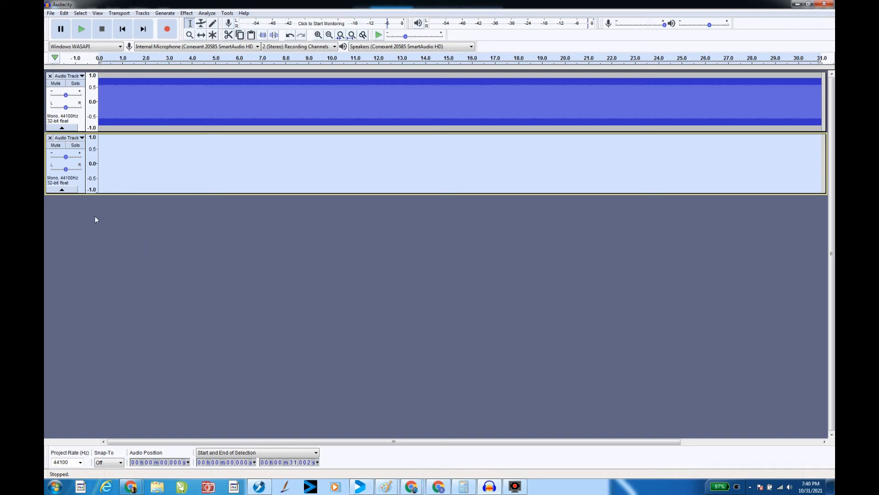
# Generate a sine tone with a frequency of 225 Hz in the new second track.
pyautogui.click(83, 180)
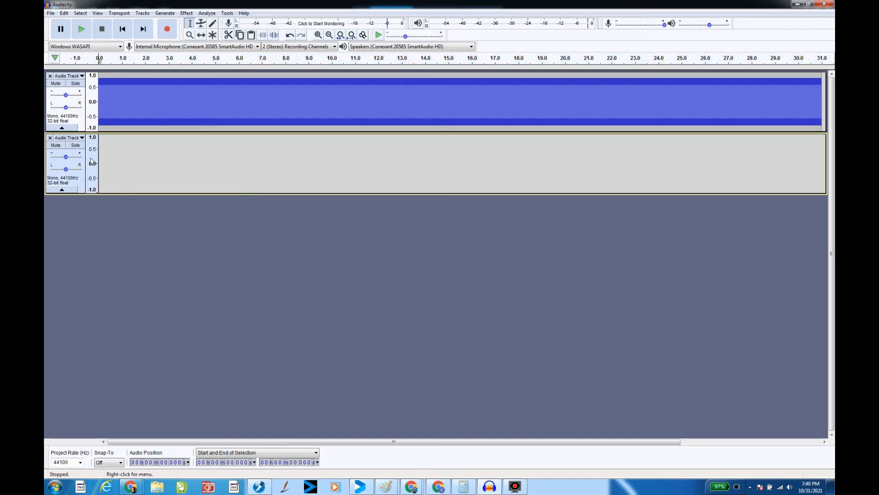
pyautogui.click(172, 14)
pyautogui.click(177, 69)
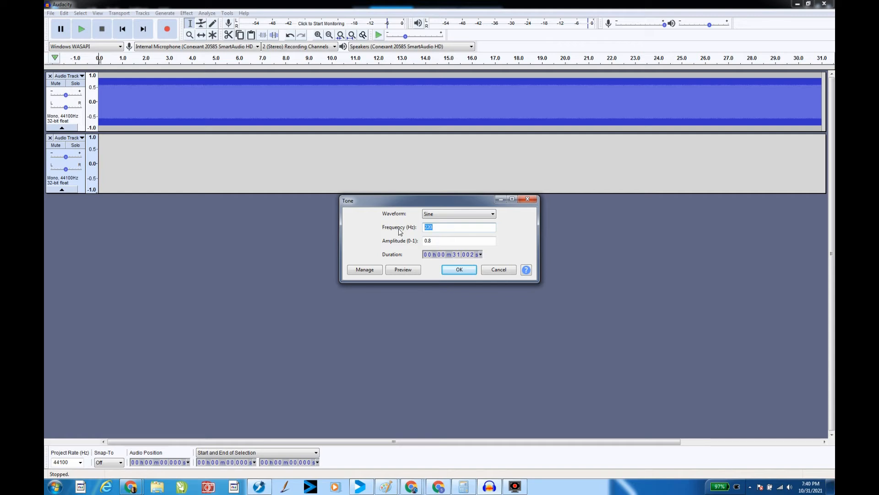
pyautogui.write('225')
pyautogui.press('Return')
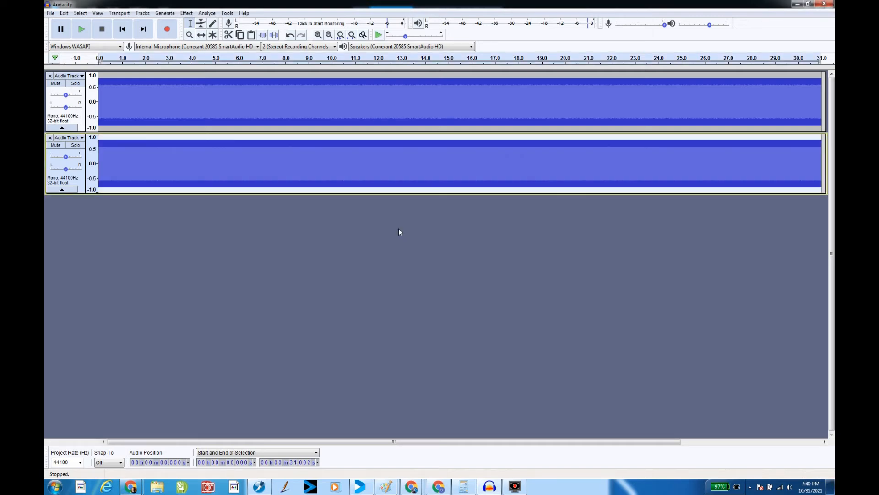
# Play the tones one at a time, alternating solo between the 225 Hz and 230 Hz tracks, and stop playback.
pyautogui.click(75, 146)
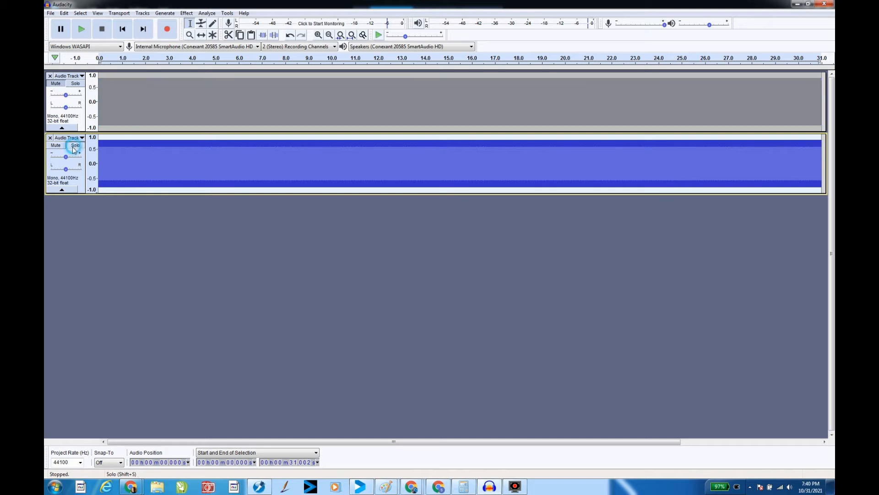
pyautogui.click(82, 28)
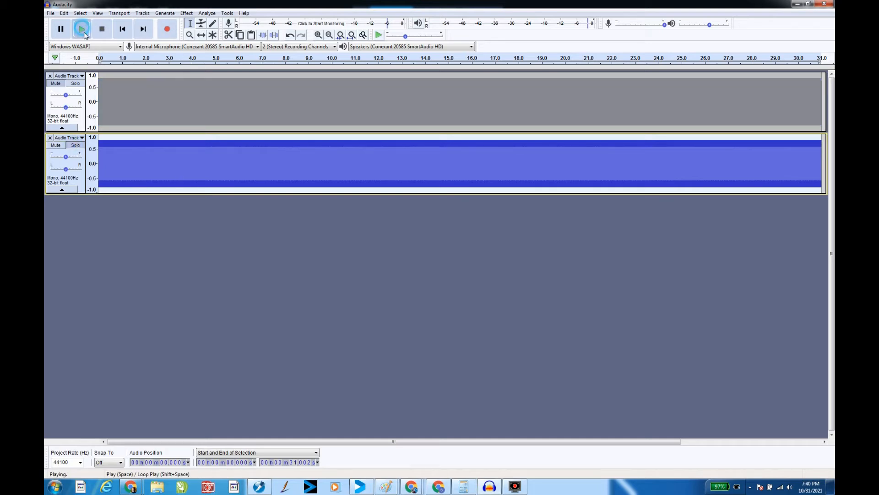
pyautogui.click(75, 84)
pyautogui.press('Down')
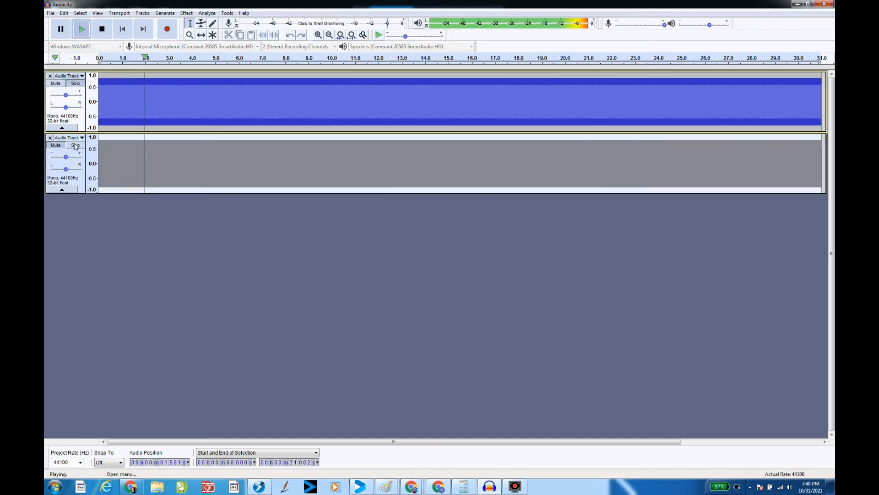
pyautogui.hotkey('shift', 's')
pyautogui.click(76, 84)
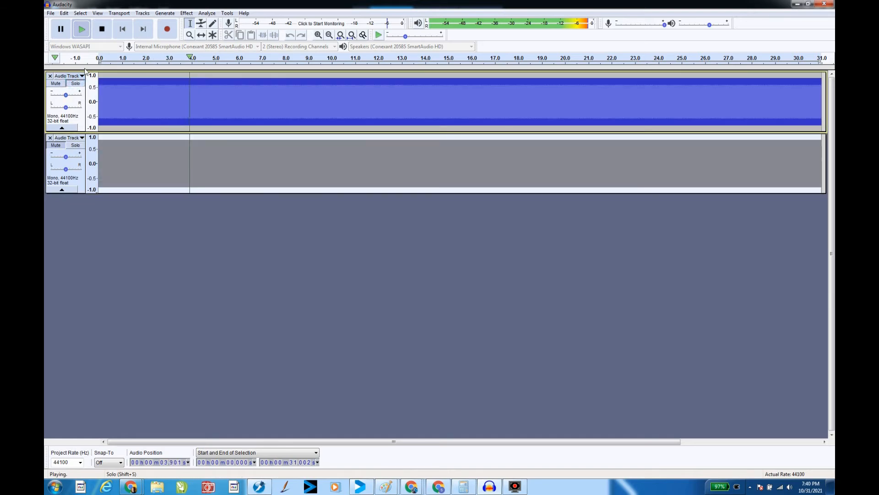
pyautogui.press('space')
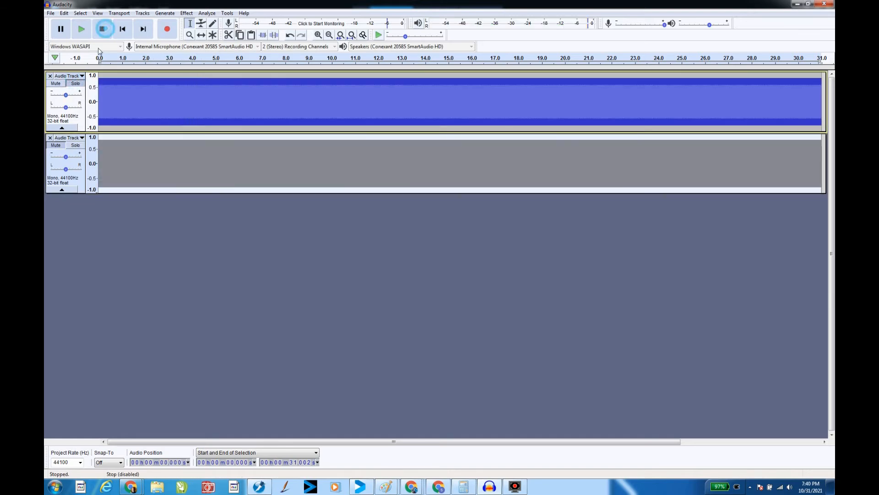
# Mix and render both tone tracks to a new track and remove the two original tracks.
pyautogui.click(114, 269)
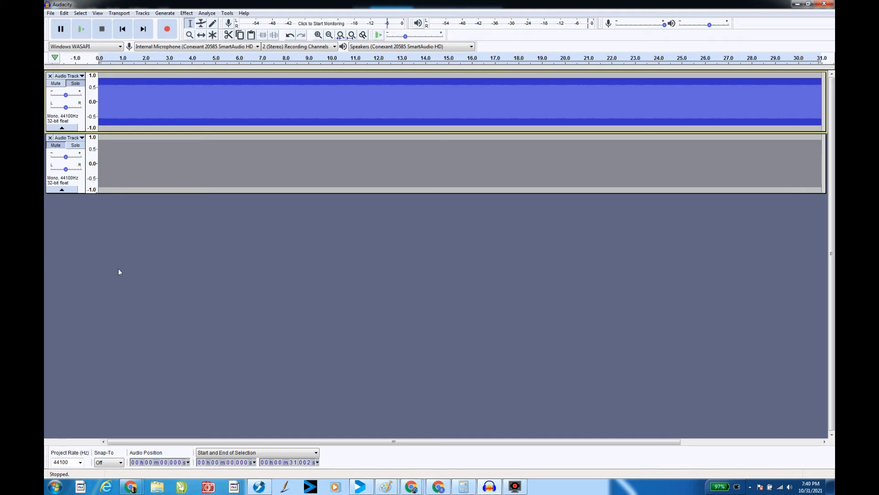
pyautogui.hotkey('ctrl', 'a')
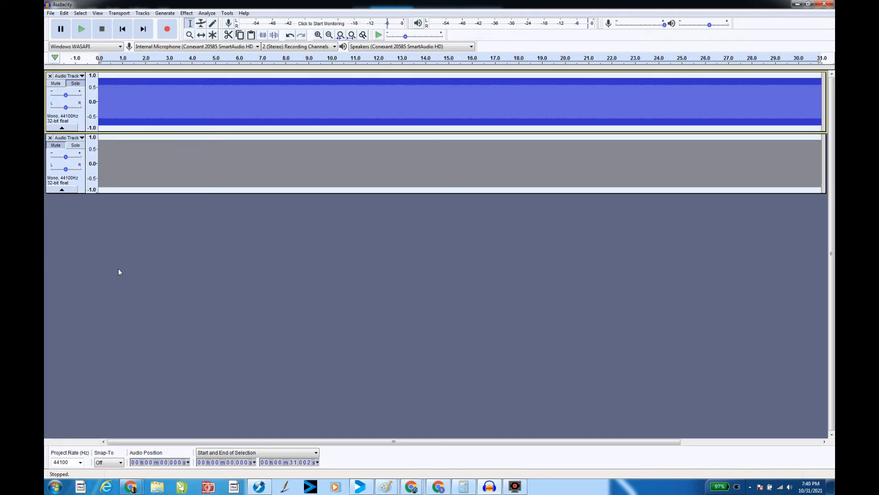
pyautogui.click(147, 13)
pyautogui.moveTo(155, 36)
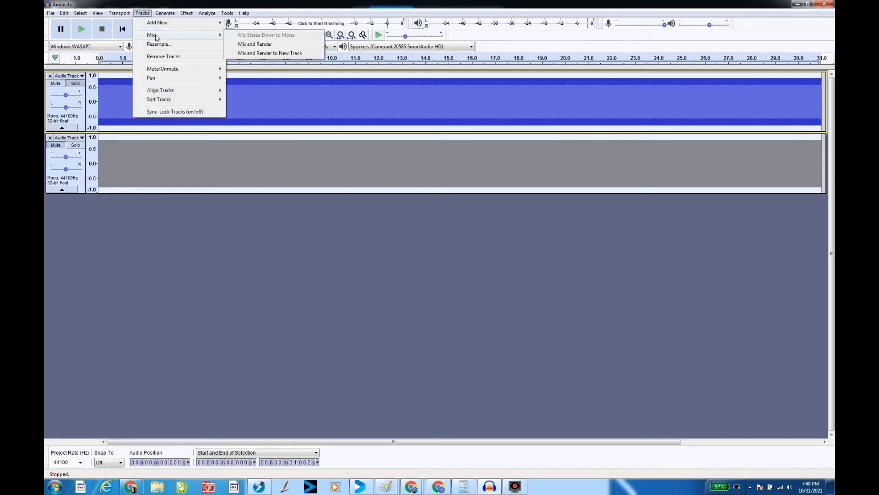
pyautogui.click(301, 53)
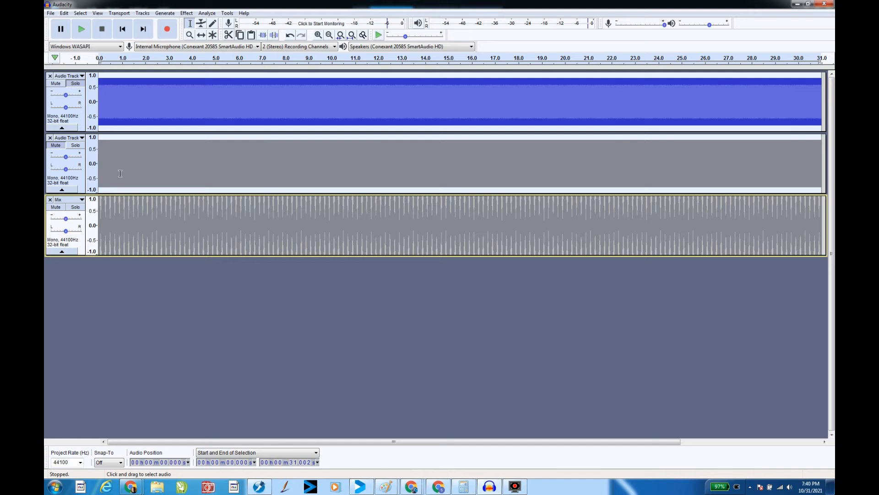
pyautogui.click(50, 137)
pyautogui.click(50, 76)
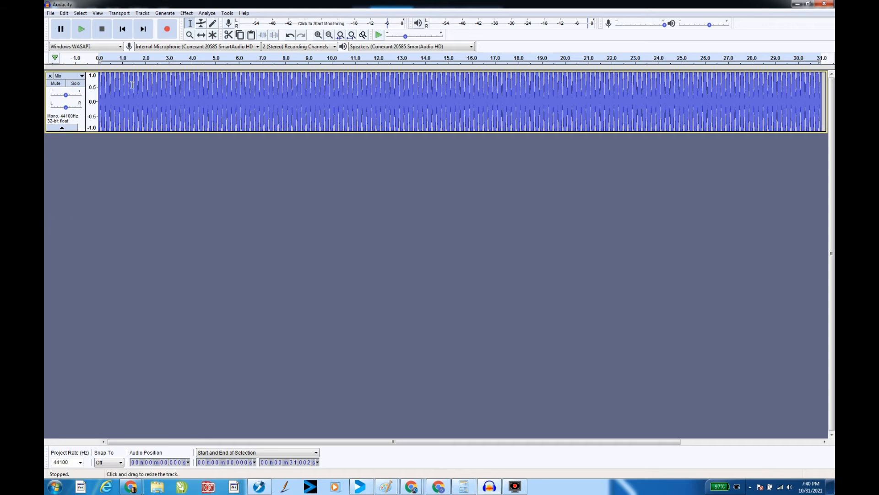
# Play the mixed track briefly, stop playback and examine the individual beats and nodes in its waveform.
pyautogui.click(84, 29)
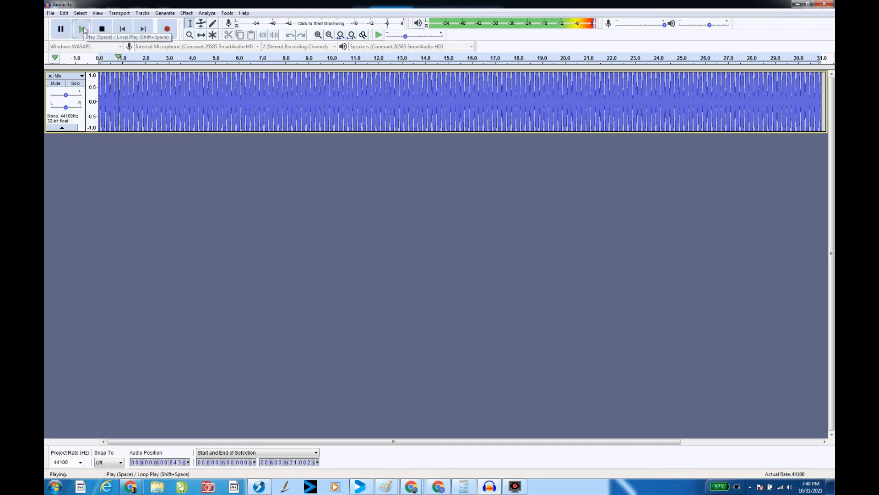
pyautogui.click(102, 29)
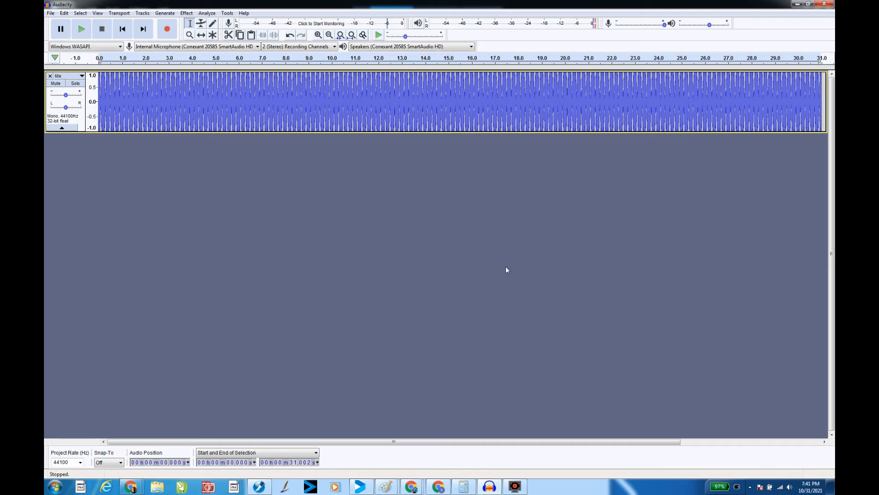
pyautogui.keyDown('ctrl'); pyautogui.scroll(3, 309, 110); pyautogui.keyUp('ctrl')
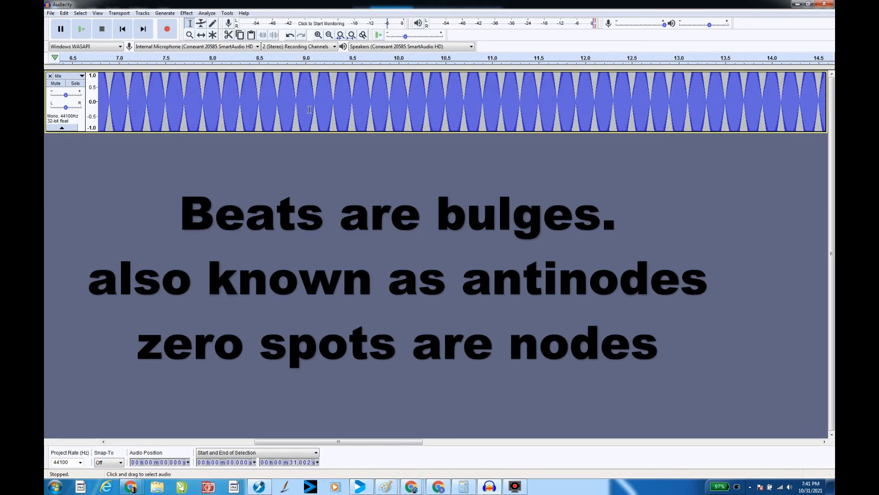
pyautogui.keyDown('ctrl'); pyautogui.scroll(1, 309, 110); pyautogui.keyUp('ctrl')
pyautogui.keyDown('ctrl'); pyautogui.scroll(-1, 309, 110); pyautogui.keyUp('ctrl')
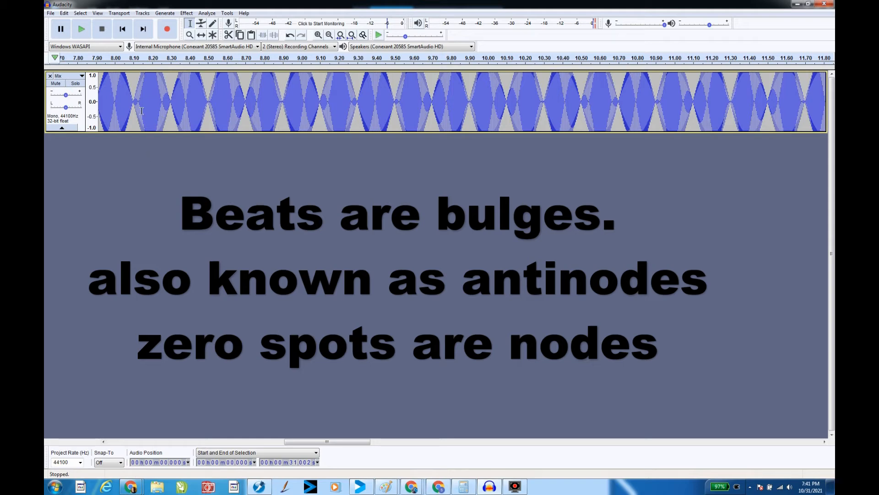
# Undo both track removals and the mix and render.
pyautogui.click(63, 13)
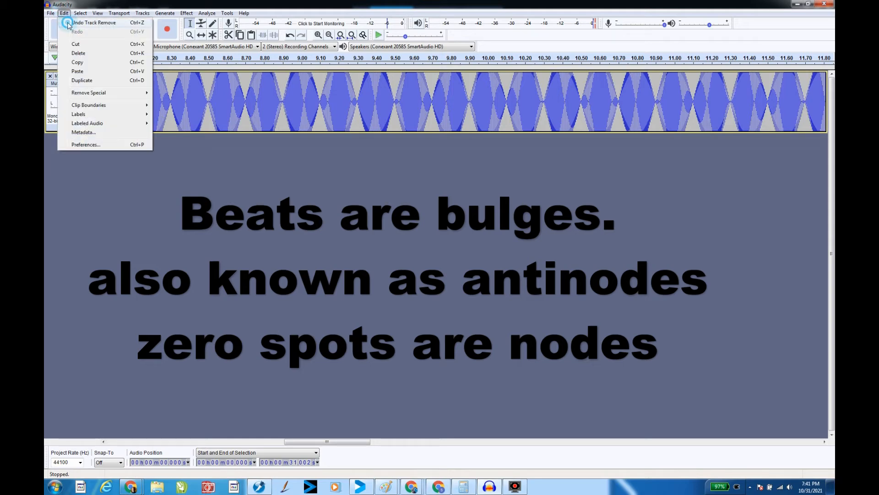
pyautogui.click(66, 20)
pyautogui.click(64, 13)
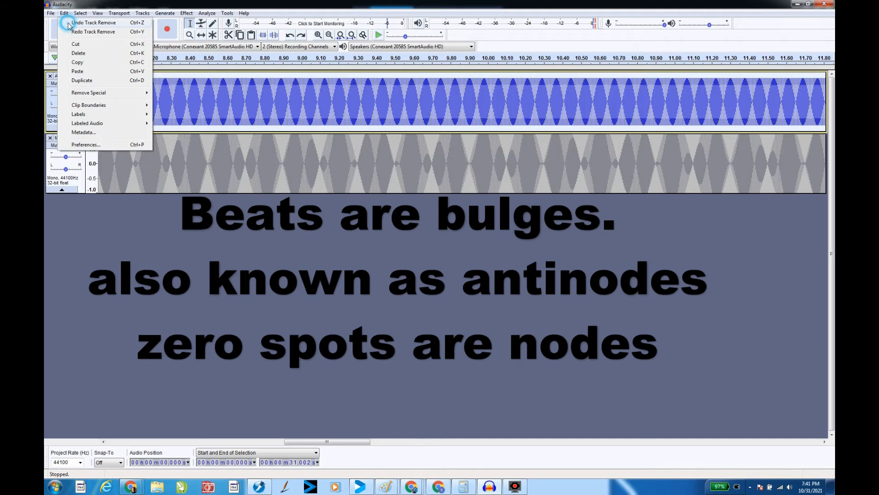
pyautogui.click(67, 21)
pyautogui.click(64, 13)
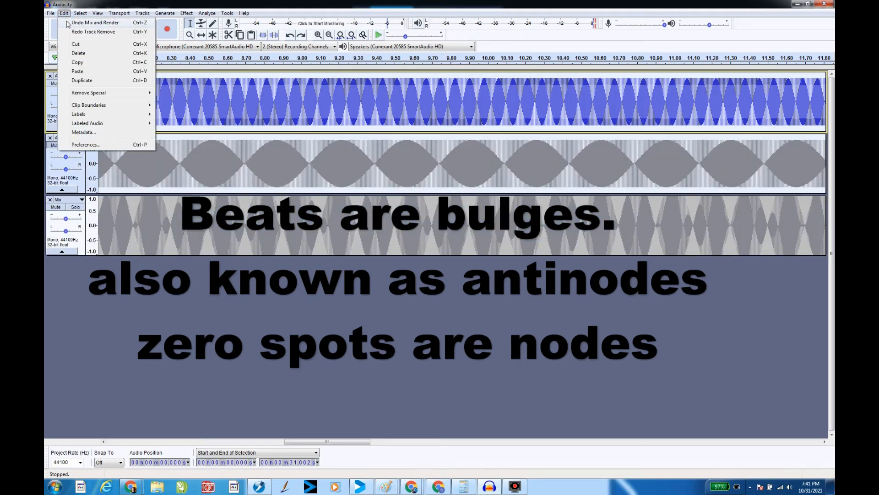
pyautogui.click(67, 23)
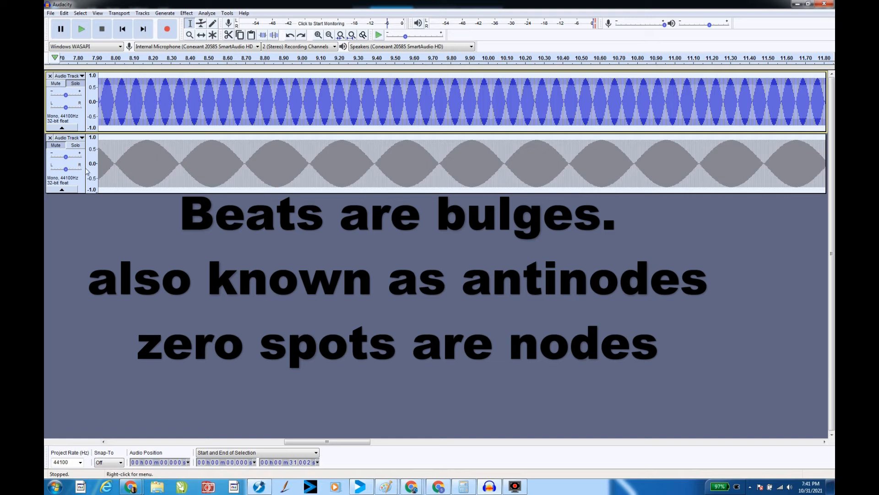
# Lower the gain of both tone tracks to the same reduced level.
pyautogui.click(65, 157)
pyautogui.moveTo(67, 158); pyautogui.dragTo(54, 159)
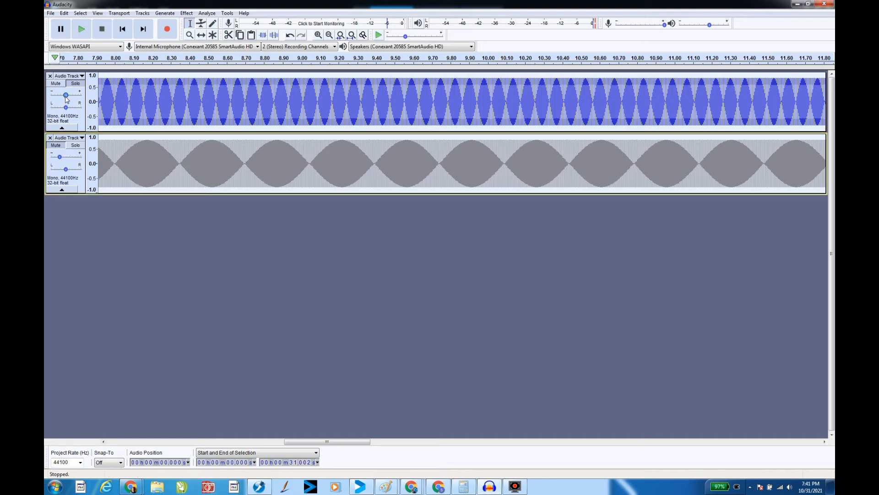
pyautogui.moveTo(60, 96); pyautogui.dragTo(53, 99)
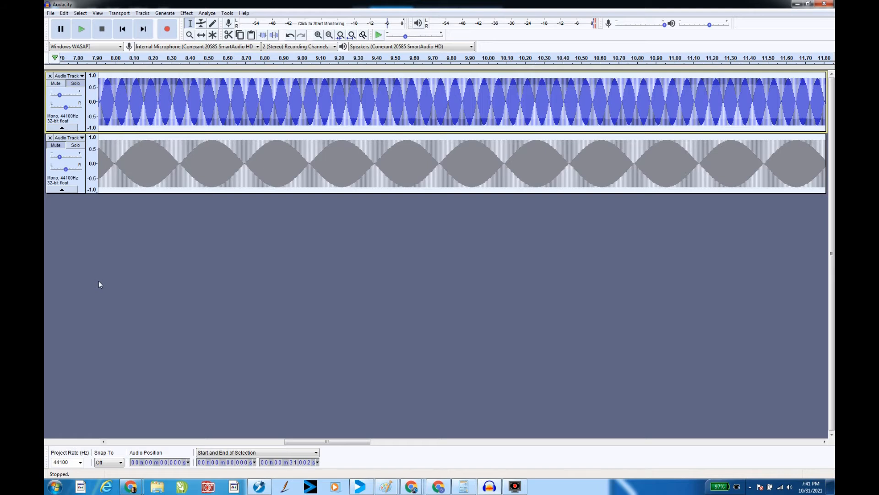
# Mix and render the two quieter tone tracks to a new track.
pyautogui.click(100, 284)
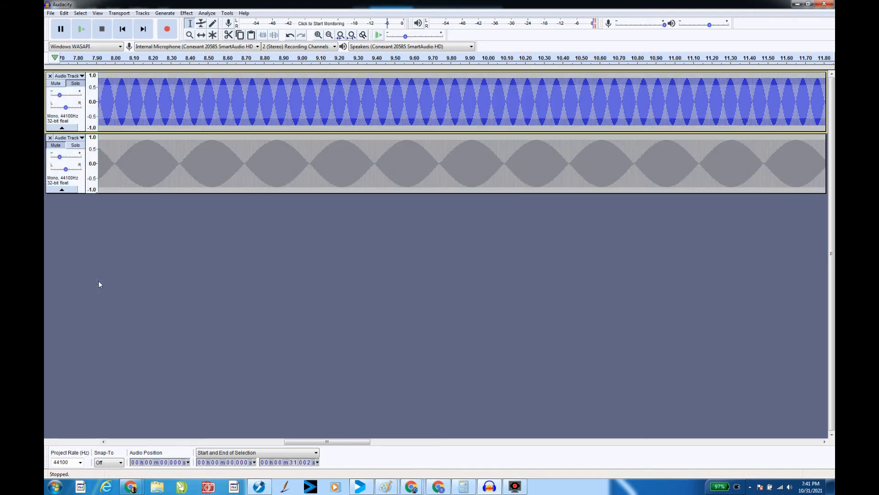
pyautogui.click(140, 15)
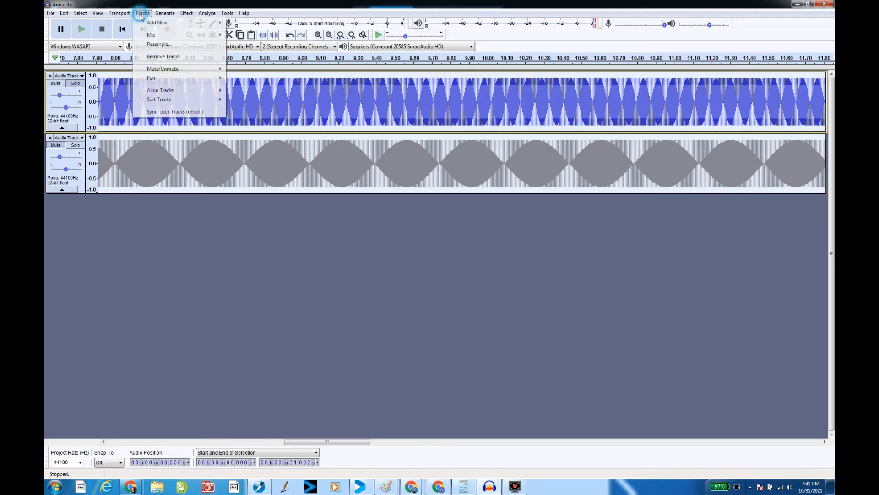
pyautogui.moveTo(214, 39)
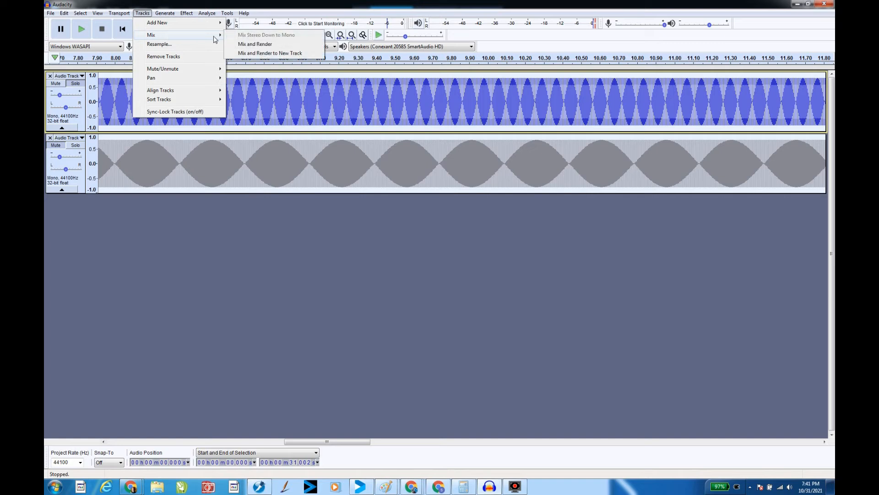
pyautogui.click(274, 53)
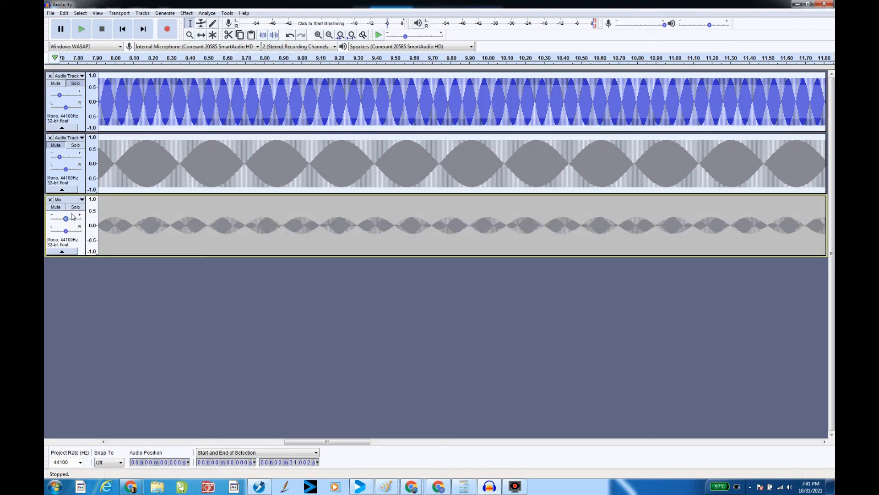
# Mute the mix, unmute the second tone track, play both tones together briefly and stop playback.
pyautogui.click(54, 208)
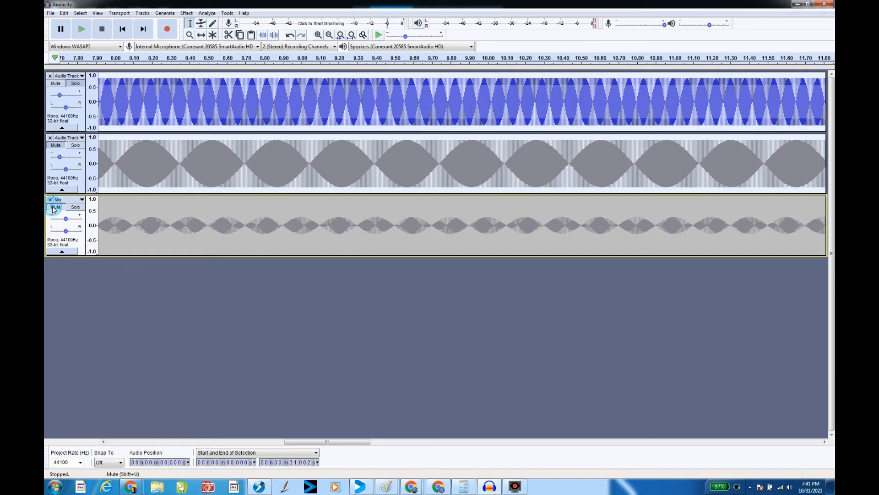
pyautogui.click(56, 145)
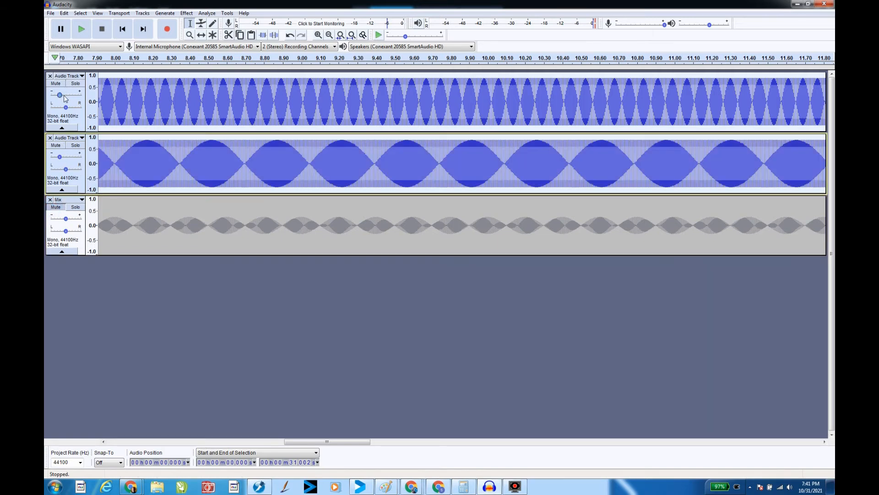
pyautogui.click(82, 29)
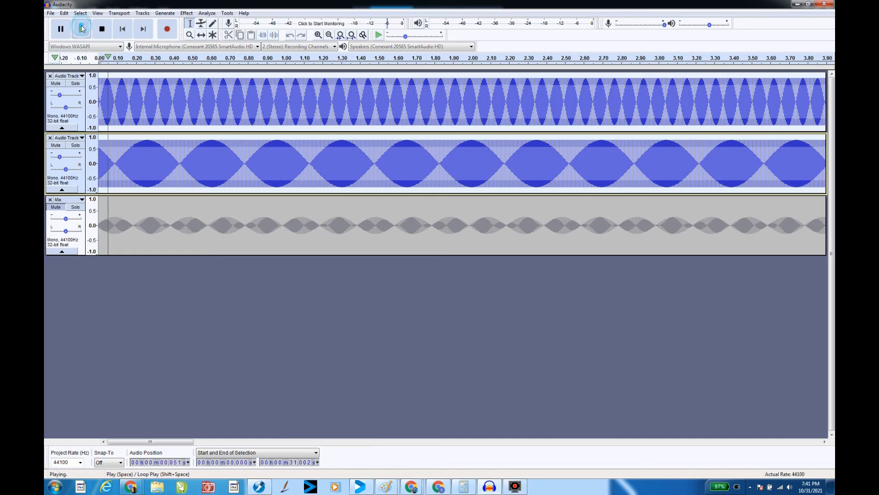
pyautogui.press('space')
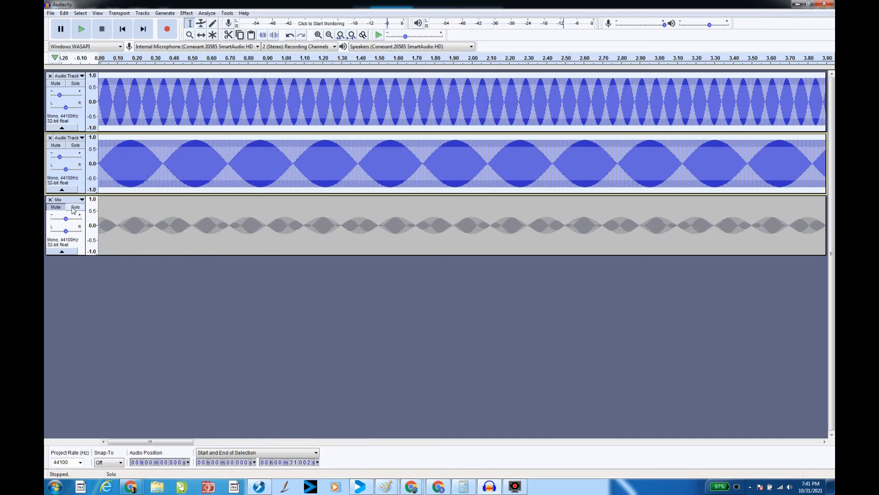
# Solo the mixed track, play it briefly and stop playback.
pyautogui.click(75, 207)
pyautogui.click(81, 29)
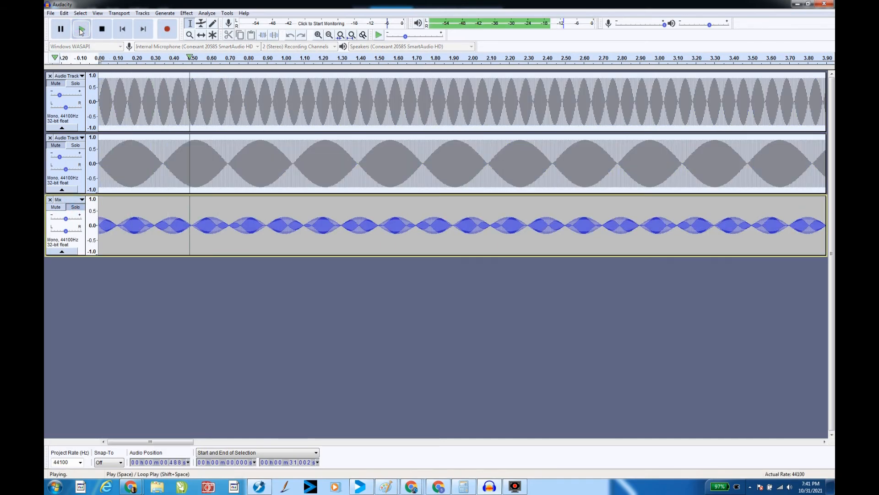
pyautogui.press('space')
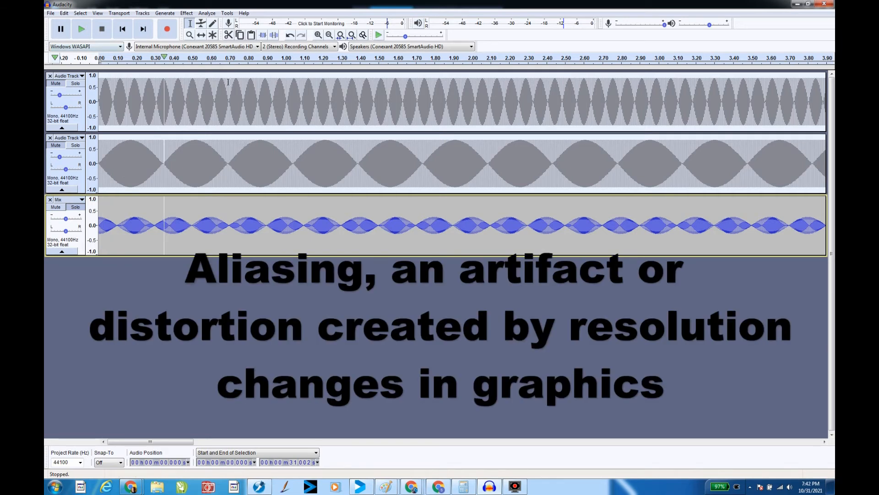
# Examine the tone and mix waveforms at different magnifications to compare real beats with display aliasing.
pyautogui.scroll(3, 188, 105)
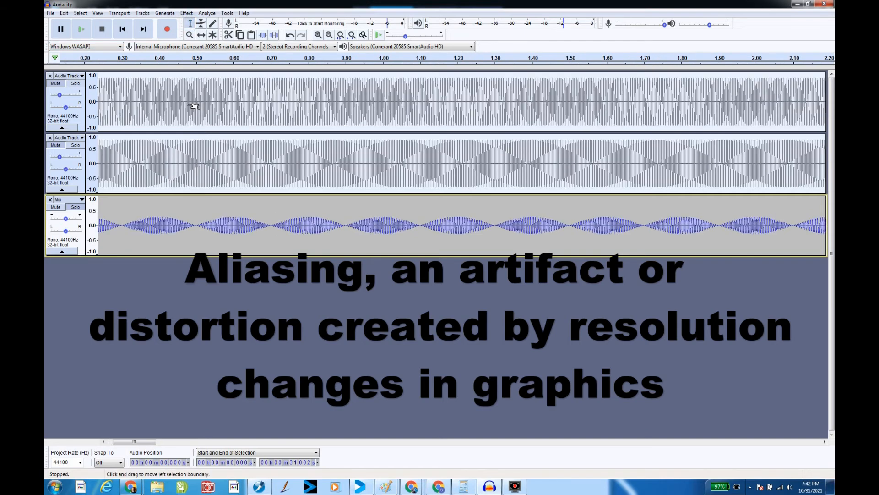
pyautogui.scroll(1, 190, 106)
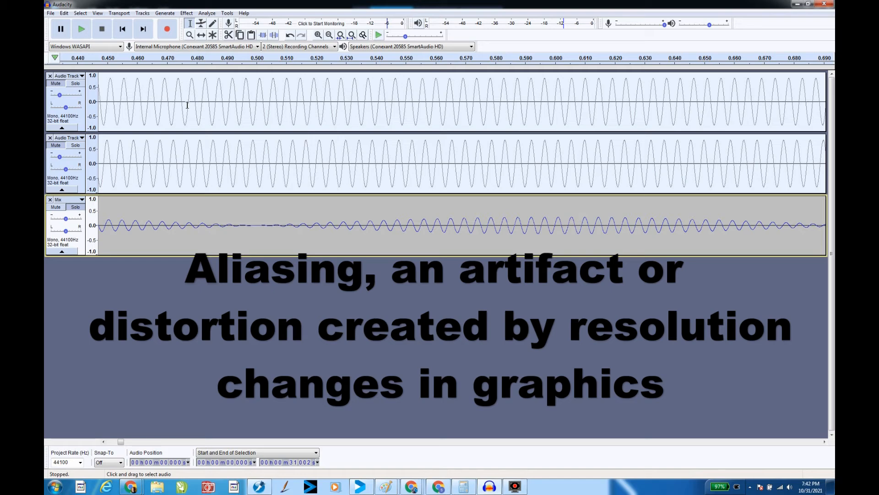
pyautogui.scroll(-2, 190, 106)
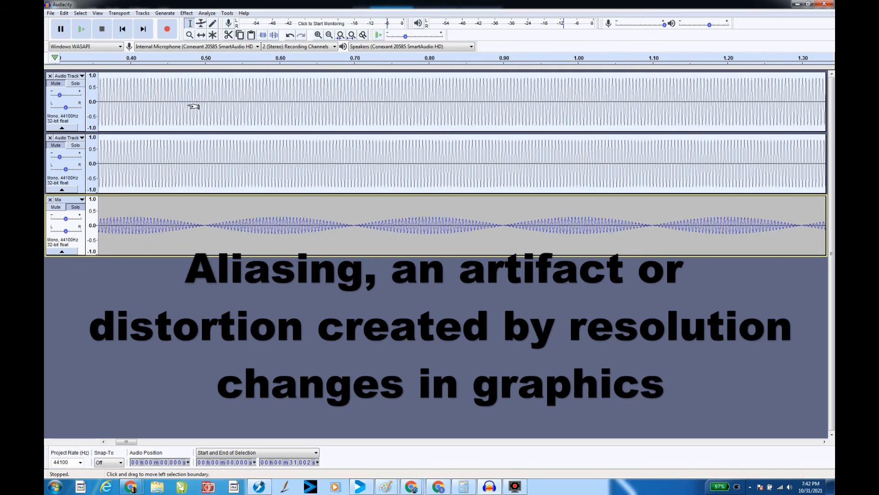
pyautogui.scroll(-2, 194, 106)
pyautogui.scroll(-1, 193, 106)
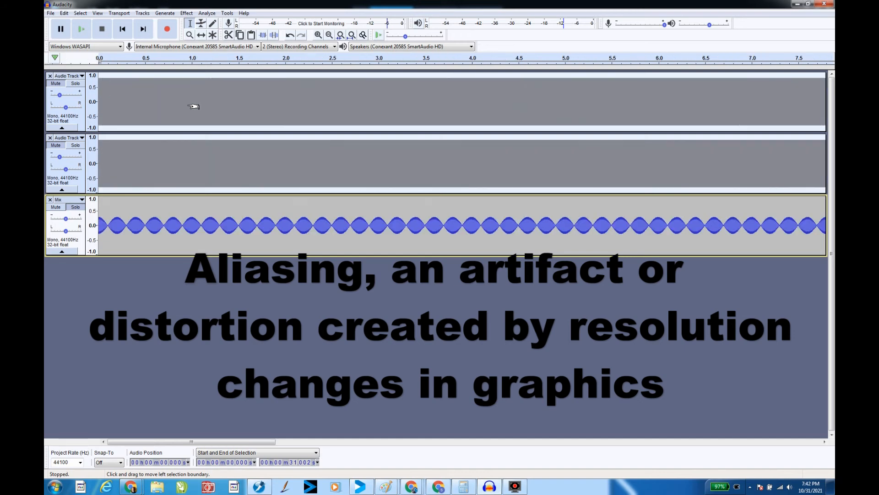
pyautogui.scroll(1, 193, 107)
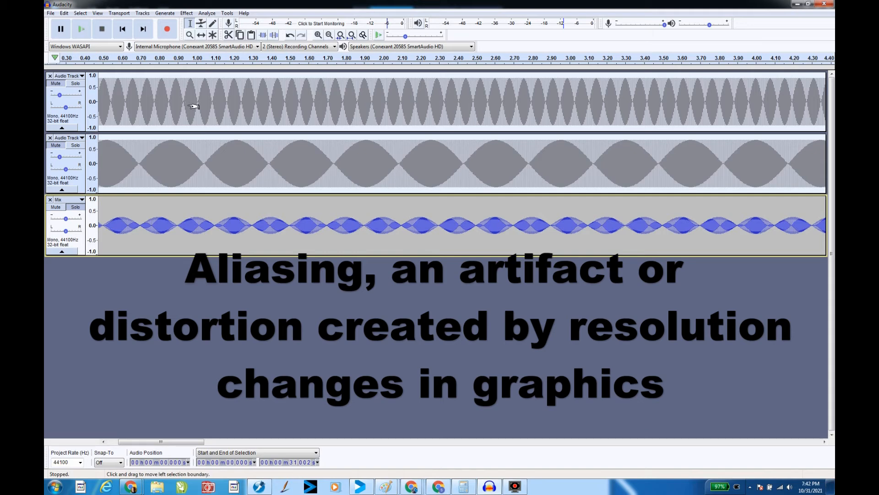
# Inspect the tone waveforms more closely to compare their display aliasing with the beats in the mix track.
pyautogui.scroll(1, 193, 106)
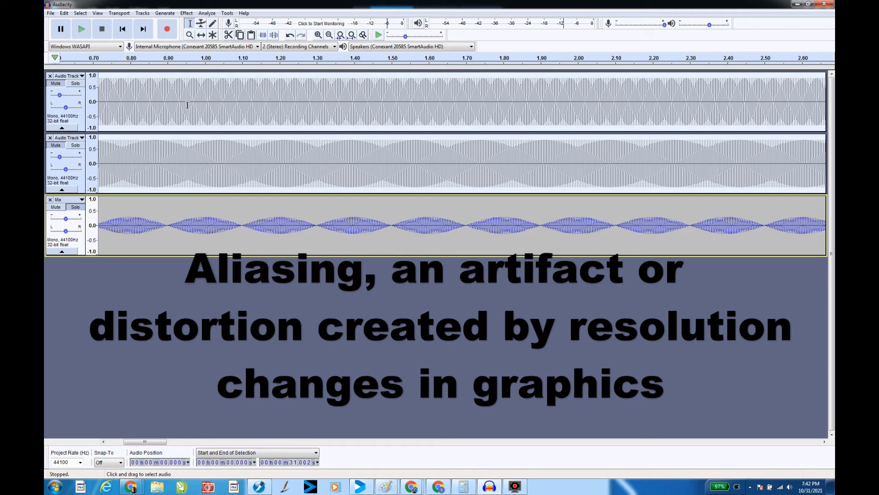
pyautogui.scroll(1, 200, 132)
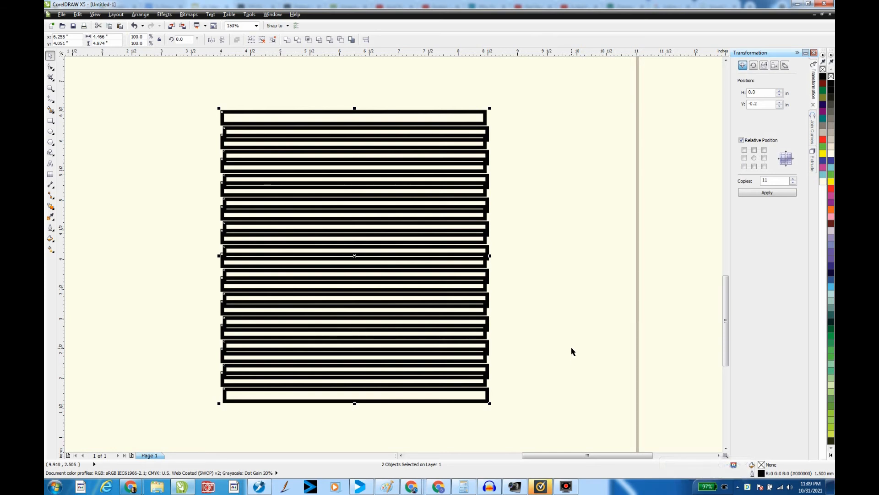
# Switch to CorelDRAW and nudge the two overlapping groups of bars down to a vertical position of 3.811 inches.
pyautogui.press('Down')
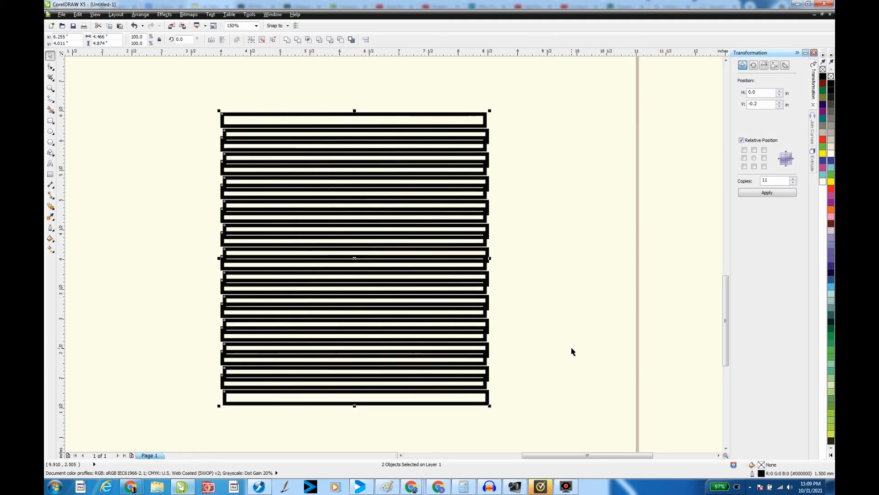
pyautogui.press('Down')
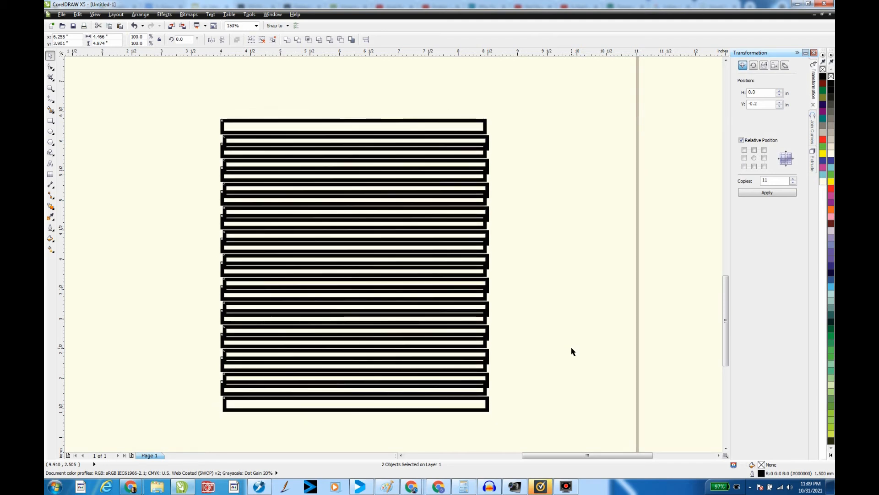
pyautogui.press('Down')
pyautogui.press('Down')
pyautogui.press('Down')
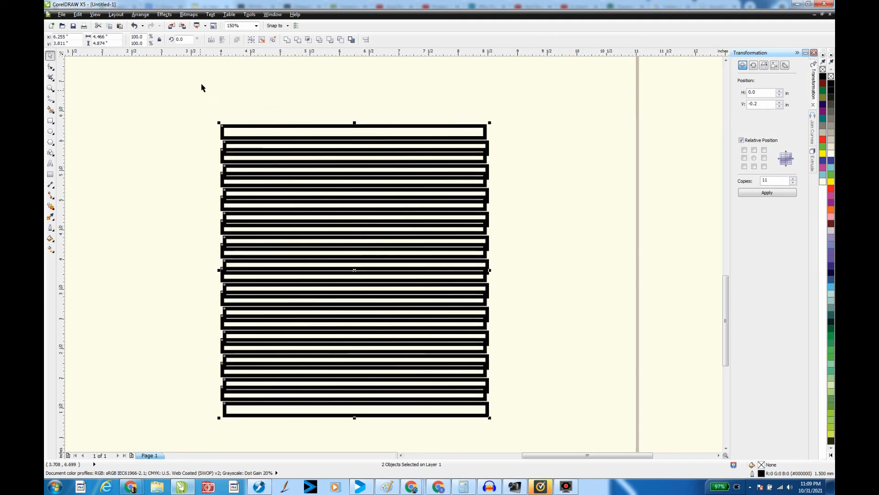
# Separate the two groups of bars horizontally so that they overlap only along part of their length.
pyautogui.moveTo(249, 162); pyautogui.dragTo(189, 243)
pyautogui.click(280, 196)
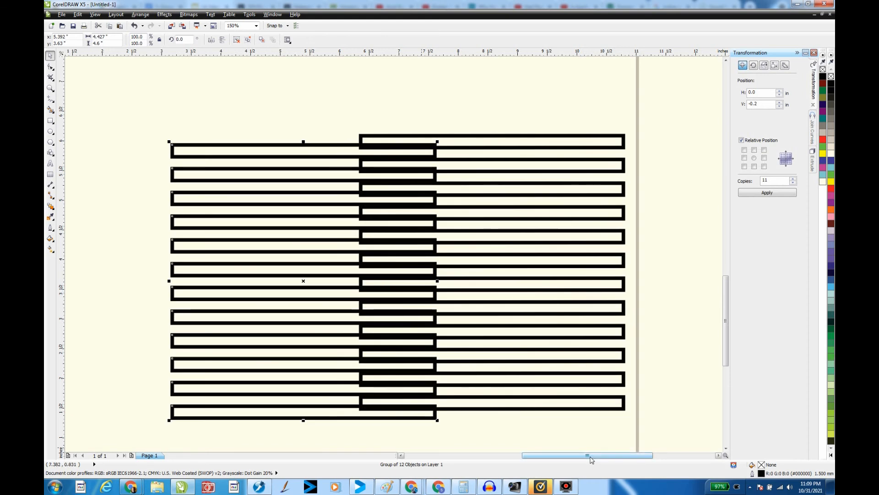
pyautogui.moveTo(588, 455); pyautogui.dragTo(609, 455)
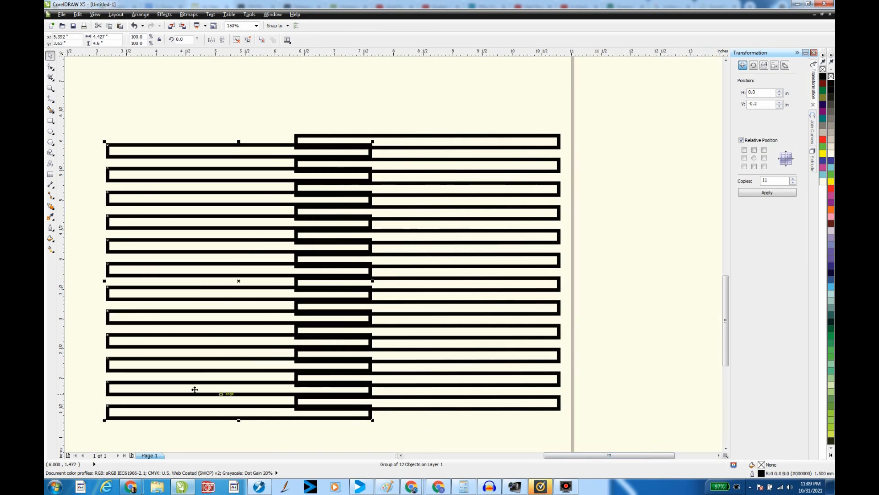
# Nudge the left group of bars upward in small increments to a vertical position of 3.84 inches.
pyautogui.press('Up')
pyautogui.press('Up')
pyautogui.press('Up')
pyautogui.press('Up')
pyautogui.press('Up')
pyautogui.press('Up')
pyautogui.press('Up')
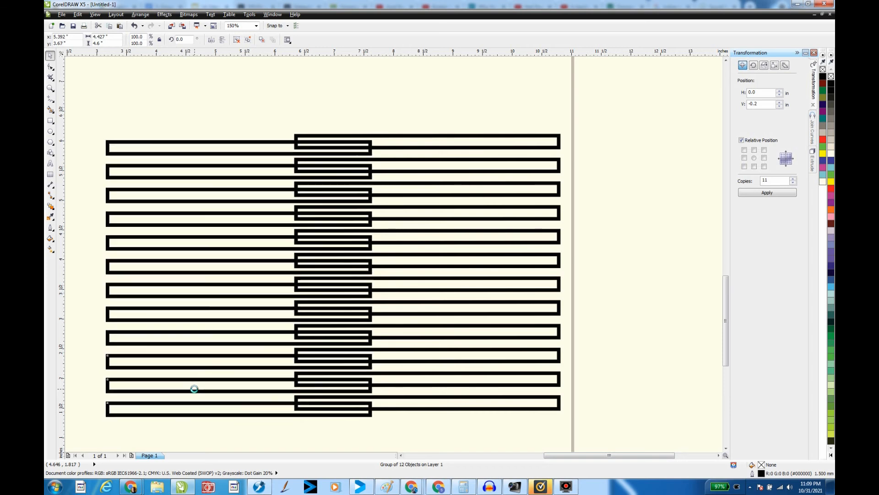
pyautogui.press('Up')
pyautogui.press('Up')
pyautogui.press('Up')
pyautogui.press('Up')
pyautogui.press('Up')
pyautogui.press('Up')
pyautogui.press('Up')
pyautogui.press('Up')
pyautogui.press('Up')
pyautogui.press('Up')
pyautogui.press('Up')
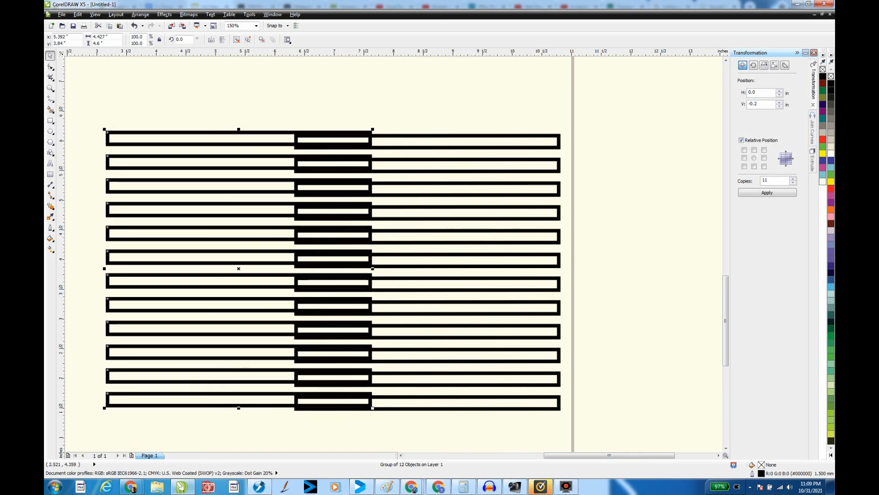
# Move the left group of bars onto the right group and rotate the overlaid group to 23 degrees.
pyautogui.moveTo(142, 133); pyautogui.dragTo(316, 144)
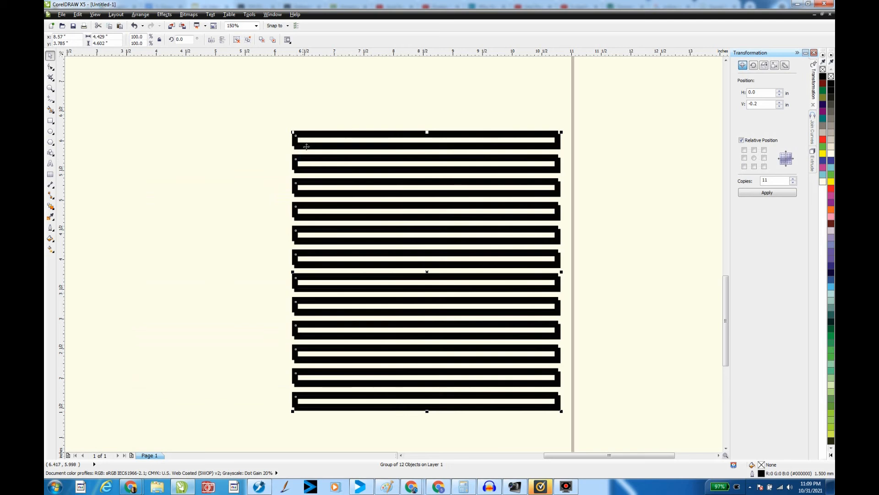
pyautogui.click(338, 110)
pyautogui.click(324, 133)
pyautogui.moveTo(291, 131); pyautogui.dragTo(270, 205)
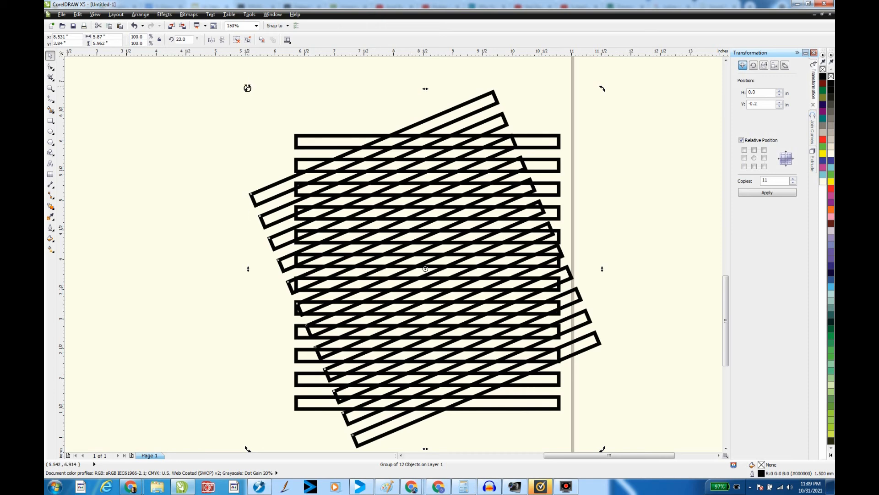
# Rotate the overlaid group of bars in stages to 34.5 degrees, 45.4 degrees and steeper, leaving it deselected.
pyautogui.moveTo(246, 87); pyautogui.dragTo(212, 127)
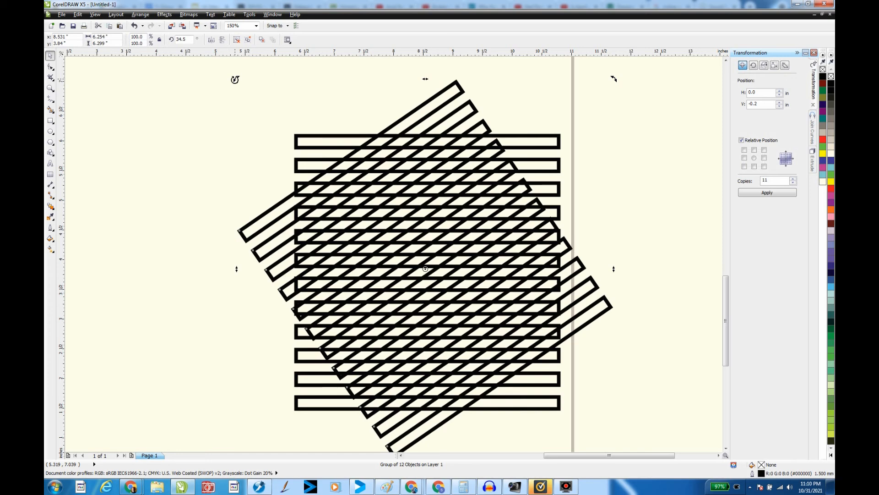
pyautogui.moveTo(235, 80); pyautogui.dragTo(208, 125)
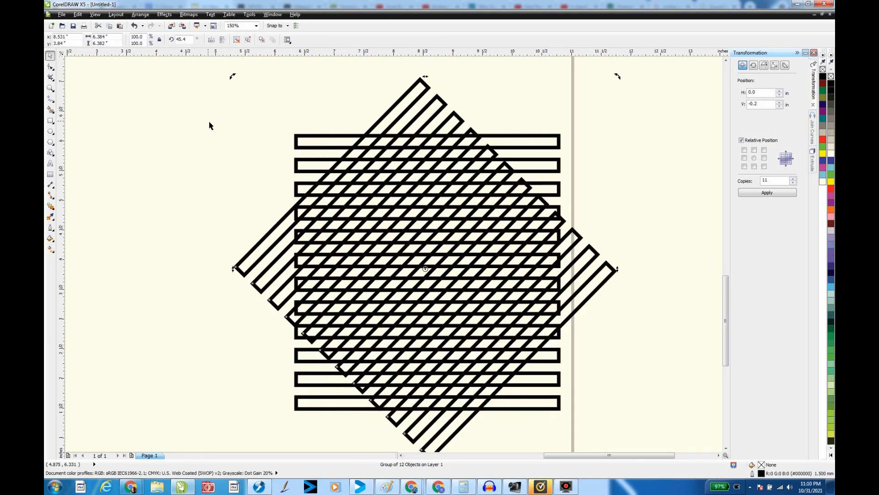
pyautogui.moveTo(234, 78); pyautogui.dragTo(263, 251)
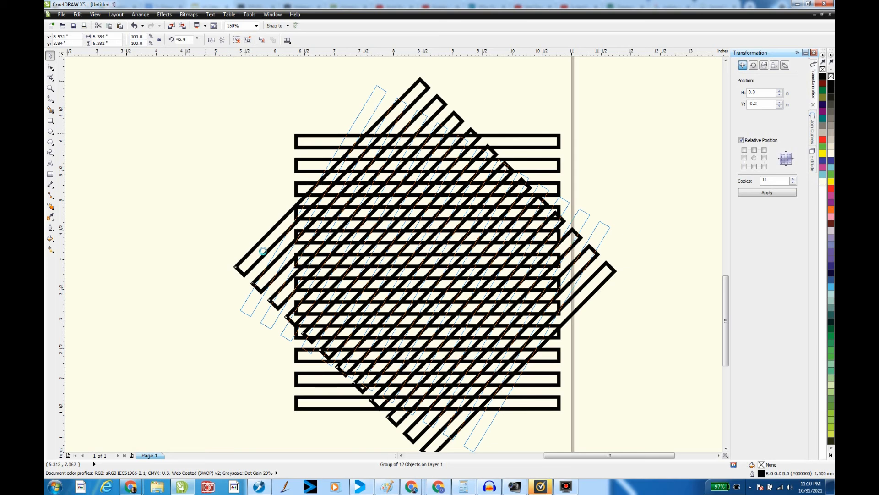
pyautogui.moveTo(263, 251); pyautogui.dragTo(263, 251)
pyautogui.click(205, 225)
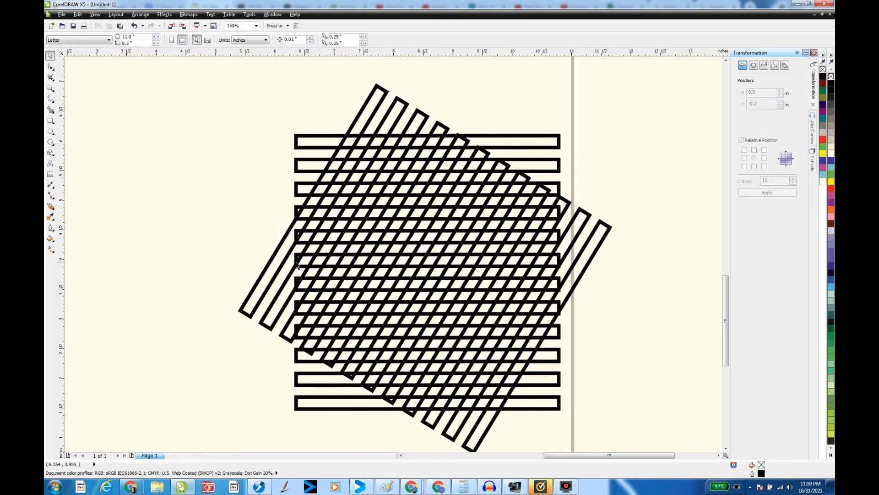
# Select the large pattern of dense horizontal stripes above the page.
pyautogui.scroll(-6, 361, 332)
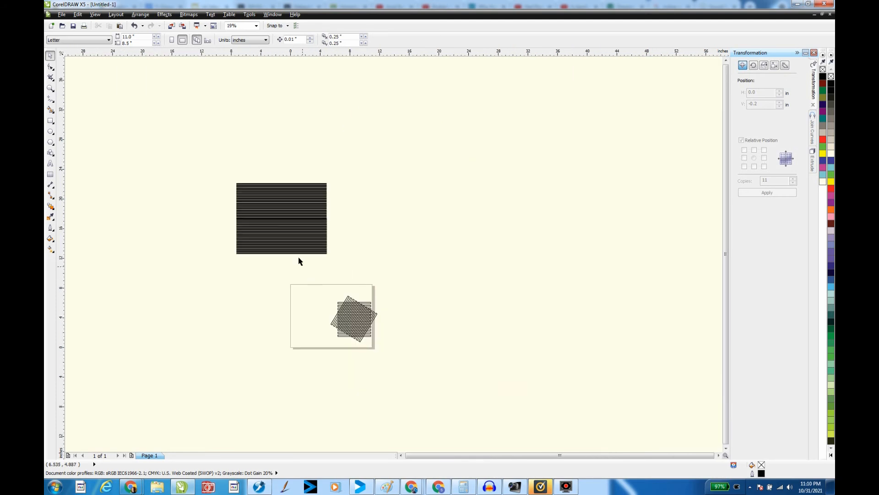
pyautogui.scroll(2, 267, 238)
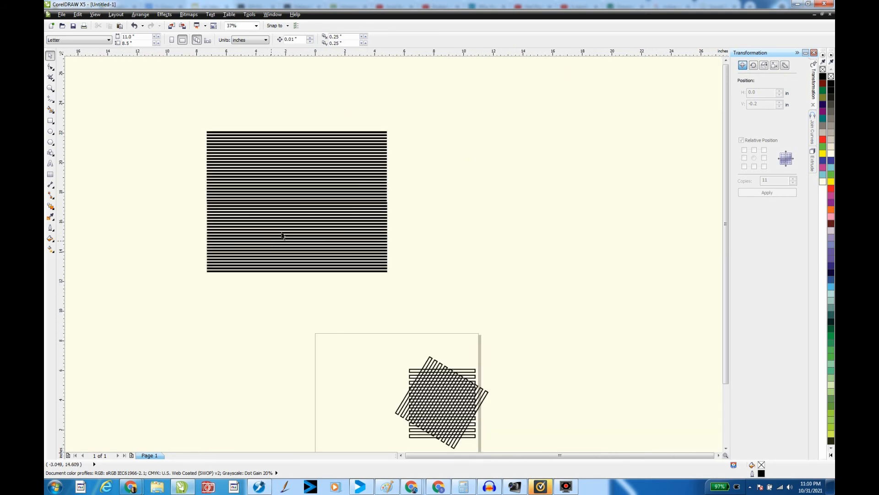
pyautogui.scroll(2, 290, 212)
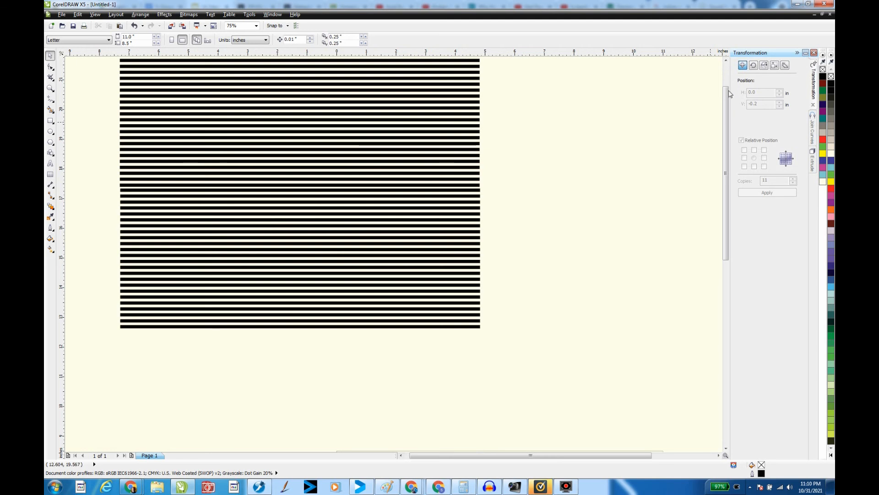
pyautogui.moveTo(725, 107); pyautogui.dragTo(710, 95)
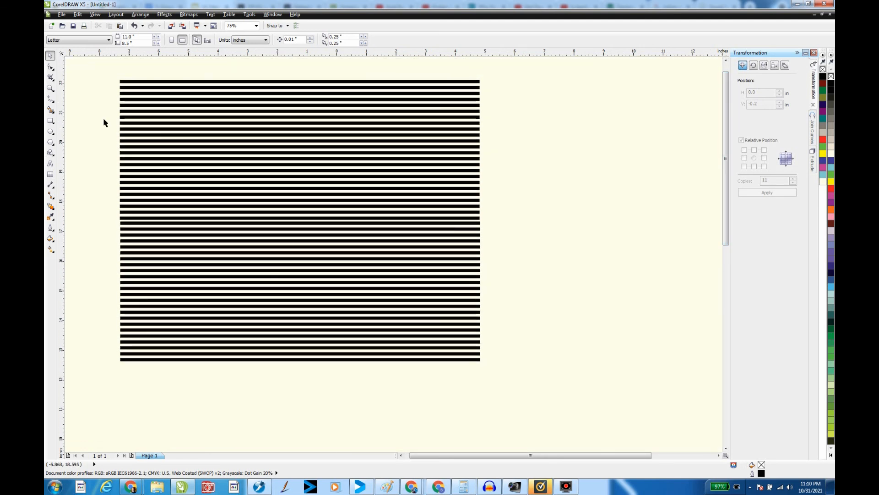
pyautogui.moveTo(83, 64); pyautogui.dragTo(507, 382)
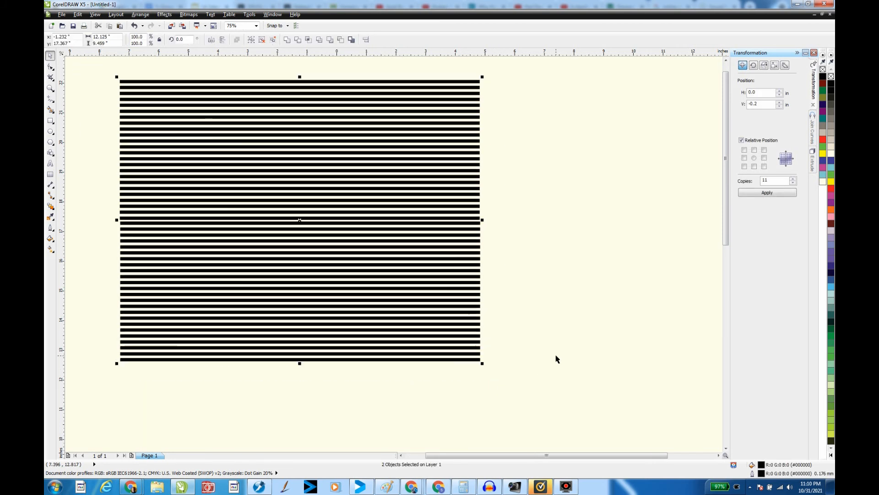
# Offset the selected stripe pattern down and to the right over the matching stripes, to X -0.712 and Y 15.847 inches.
pyautogui.press('Down')
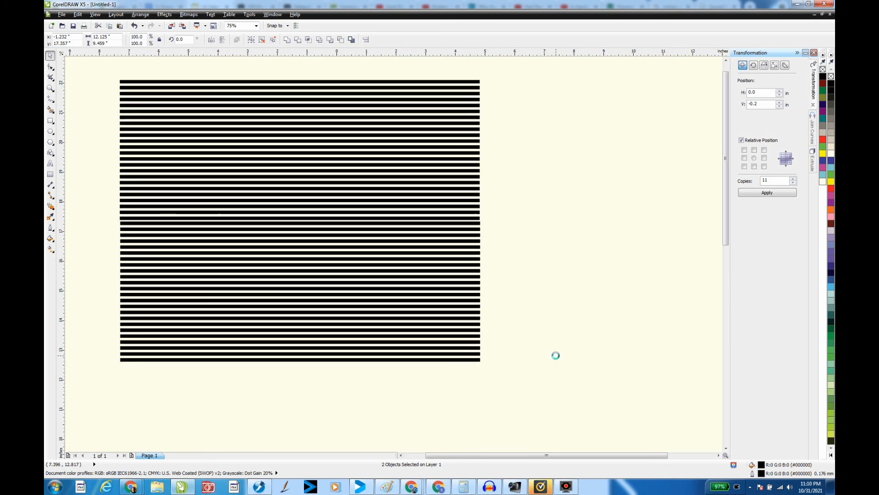
pyautogui.press('Down')
pyautogui.press('Down')
pyautogui.press('Down')
pyautogui.press('Down')
pyautogui.press('Down')
pyautogui.press('Down')
pyautogui.press('Down')
pyautogui.press('Down')
pyautogui.press('Down')
pyautogui.press('Down')
pyautogui.press('Down')
pyautogui.press('Down')
pyautogui.press('Down')
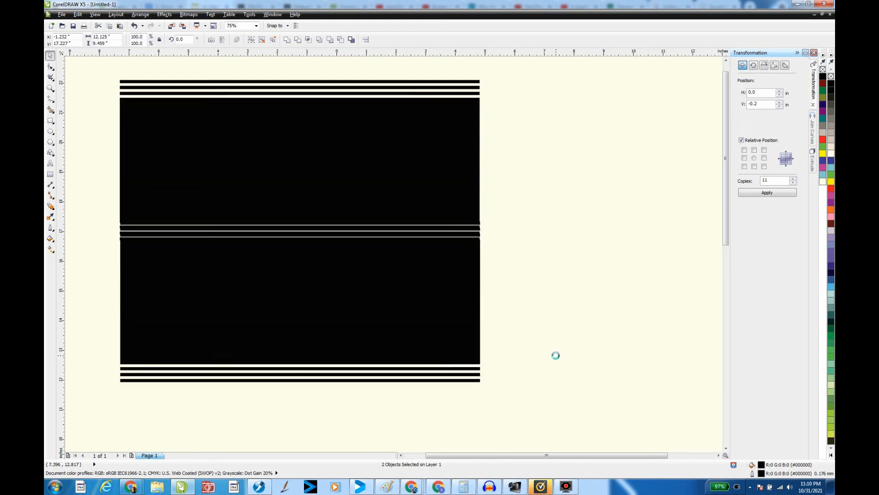
pyautogui.press('Right')
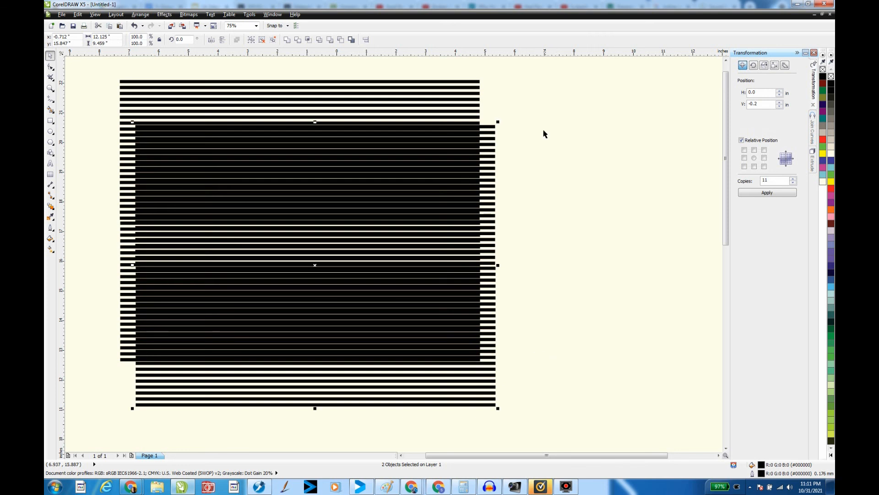
# Try scaling the offset stripe pattern down to about 11.24 by 8.77 inches, and undo the scaling.
pyautogui.moveTo(480, 112); pyautogui.dragTo(472, 142)
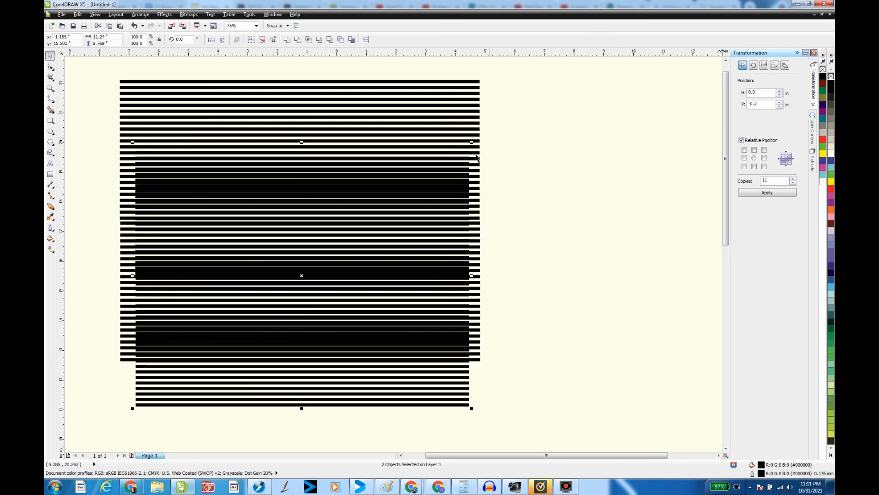
pyautogui.click(133, 26)
# Rotate the offset stripe pattern over the fixed stripes, first to 9.1 degrees and further to 18.3 degrees.
pyautogui.click(448, 173)
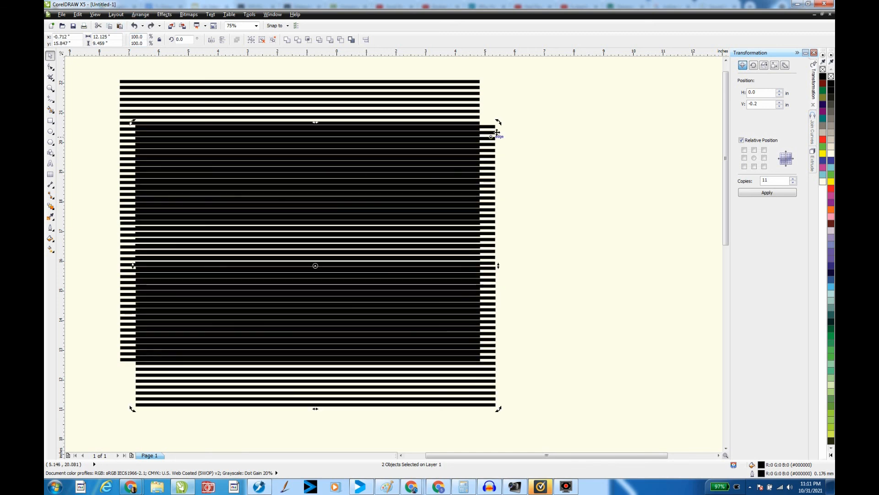
pyautogui.moveTo(498, 122); pyautogui.dragTo(467, 107)
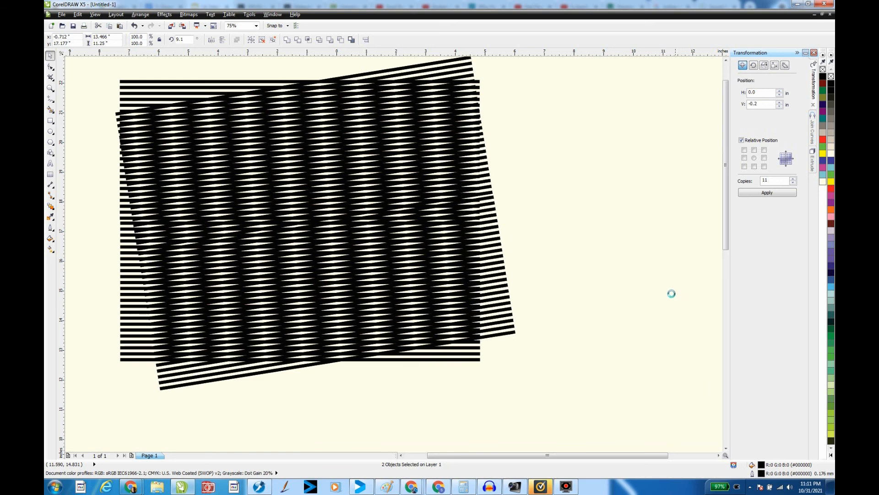
pyautogui.moveTo(518, 393); pyautogui.dragTo(578, 395)
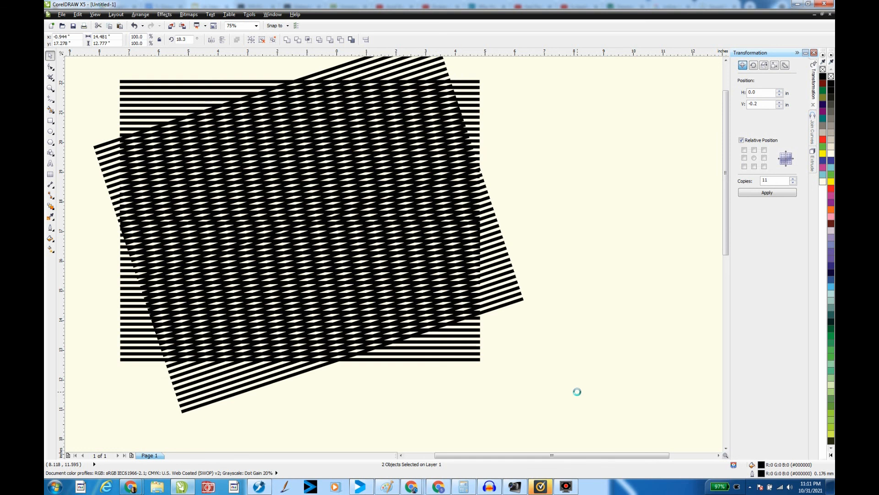